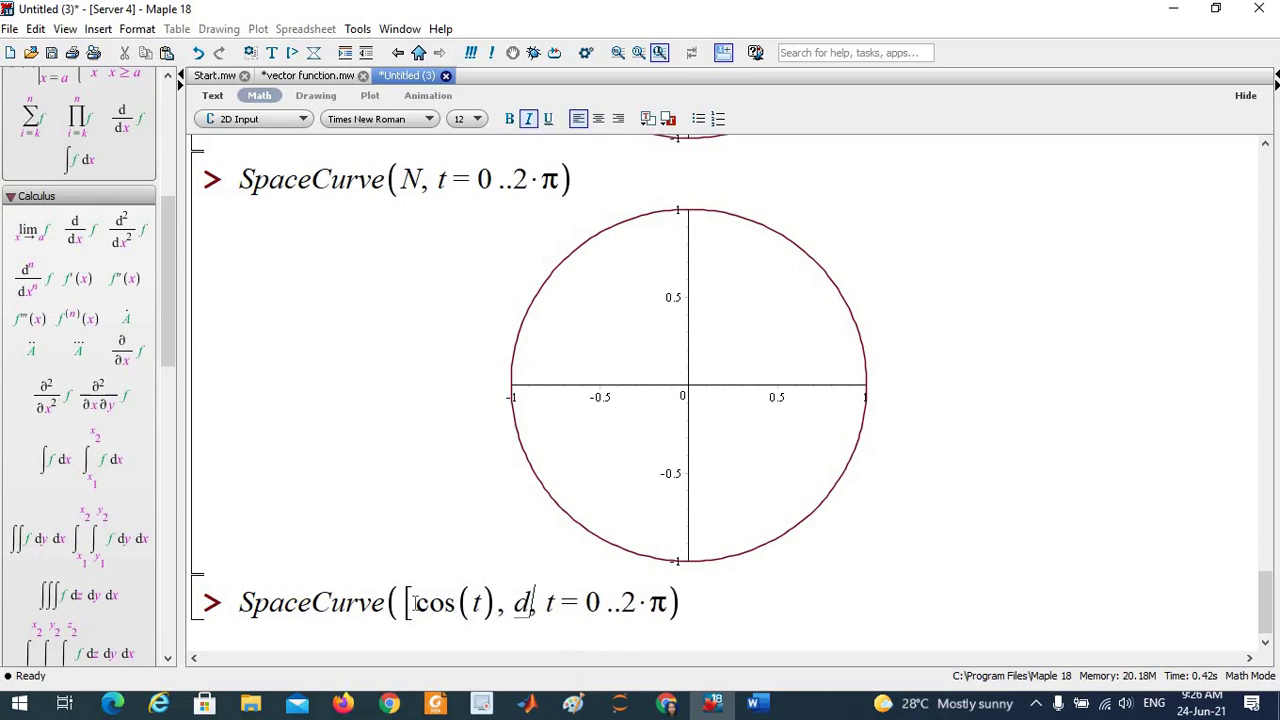
# Correct the command to SpaceCurve([cos(t), sin(t), 2], t = 0..2π) and run it, getting a Vector-required error.
pyautogui.write('t)')
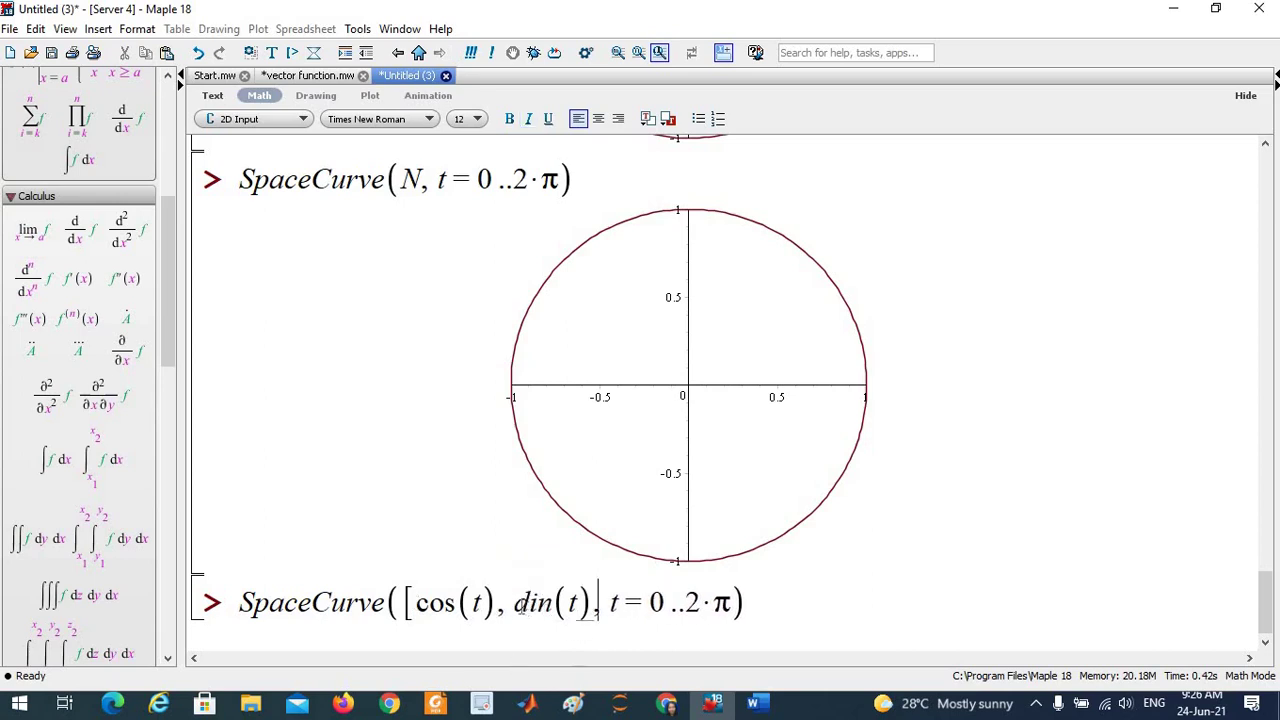
pyautogui.moveTo(515, 601); pyautogui.dragTo(527, 600)
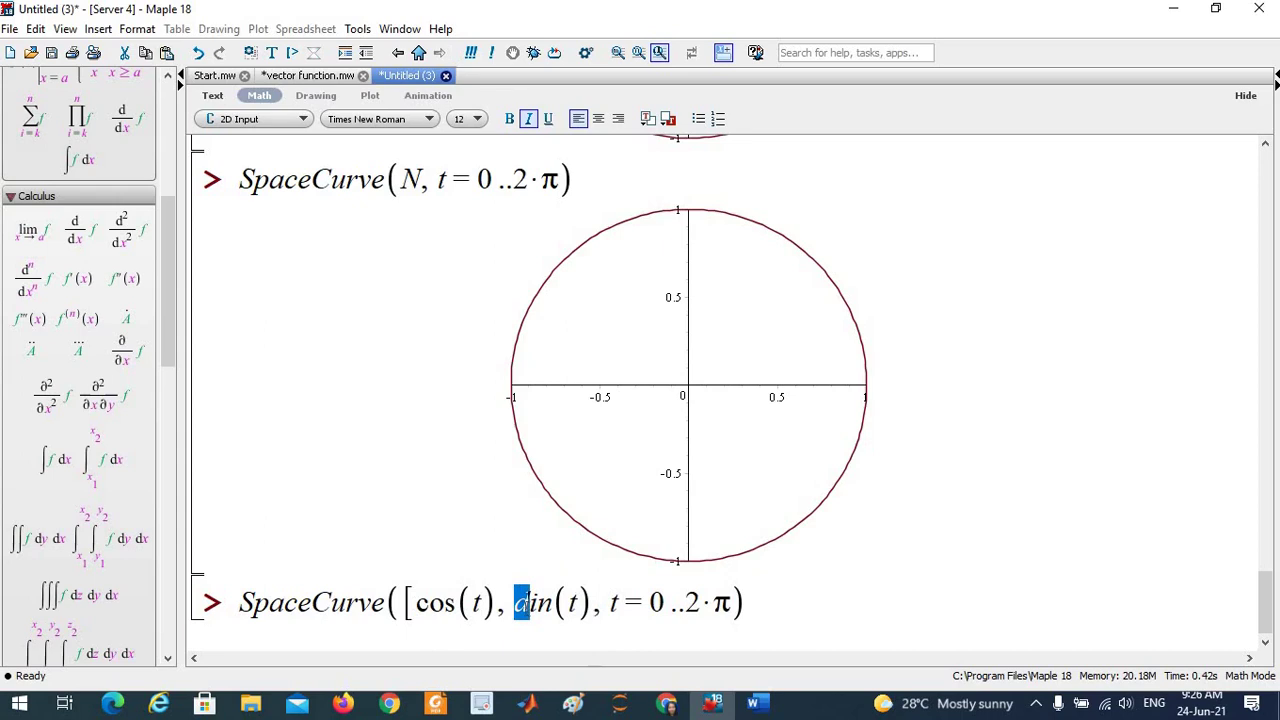
pyautogui.write('s')
pyautogui.click(603, 604)
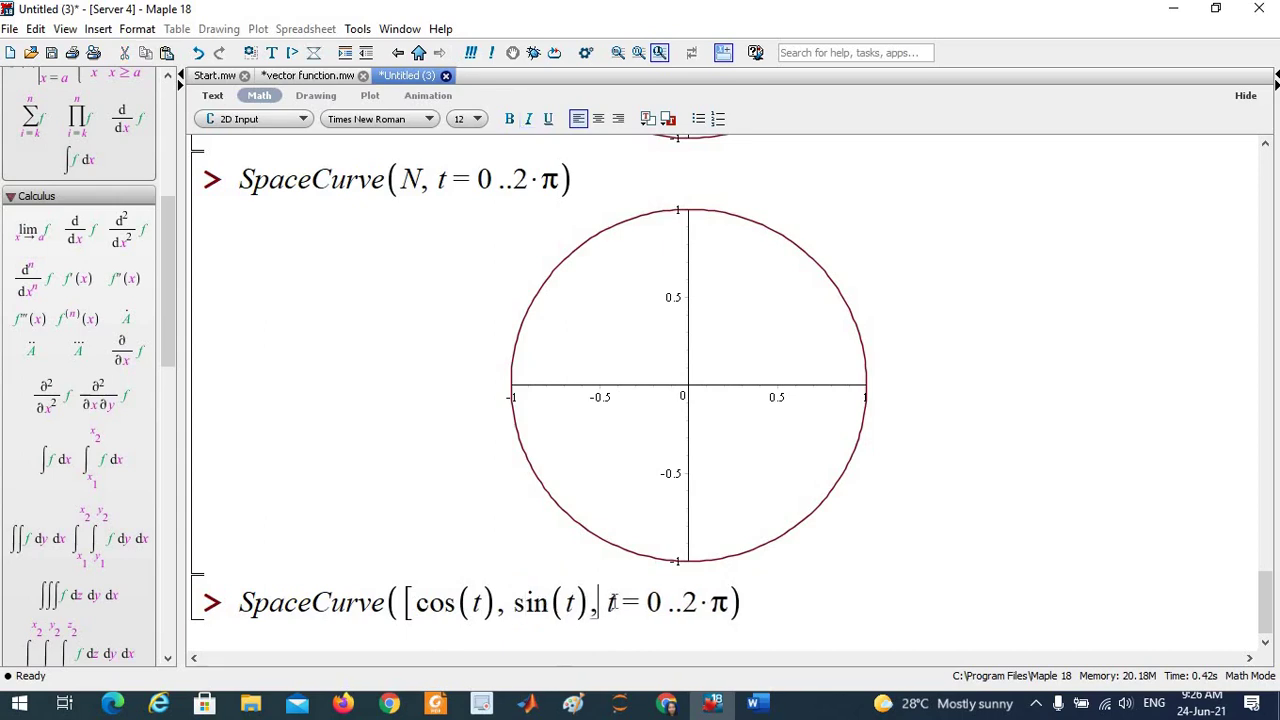
pyautogui.write('2] ')
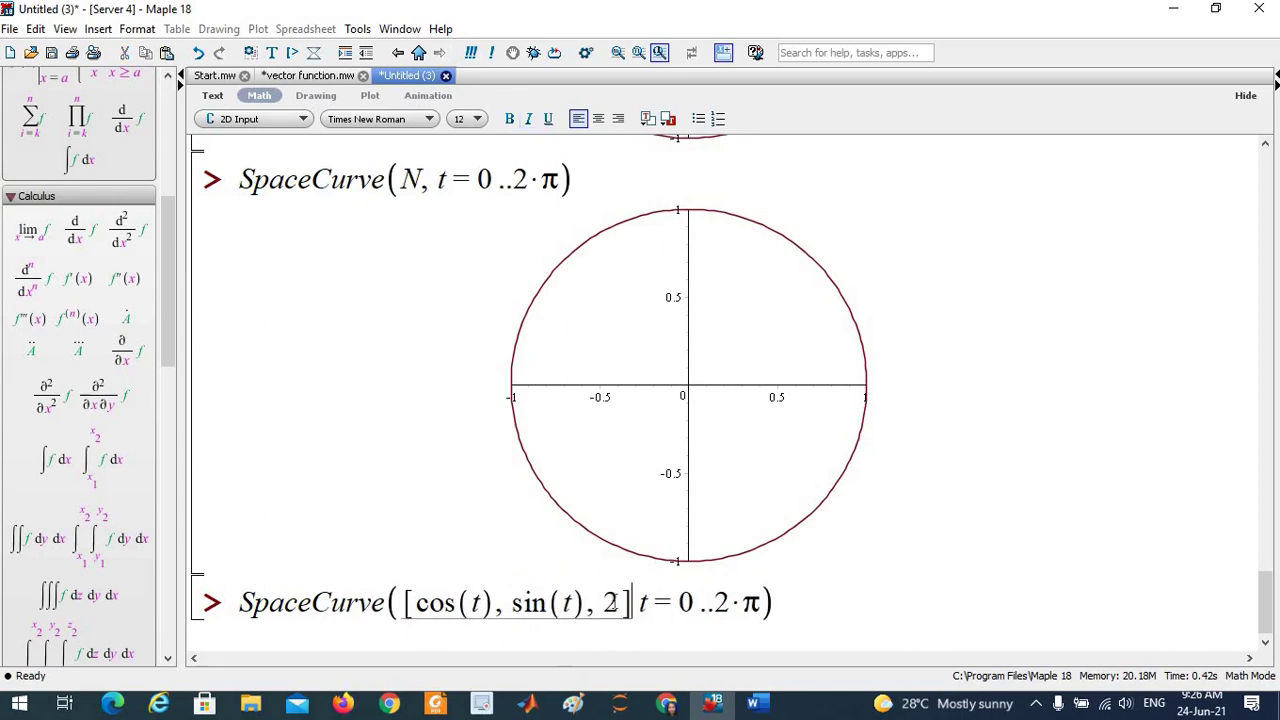
pyautogui.write(',')
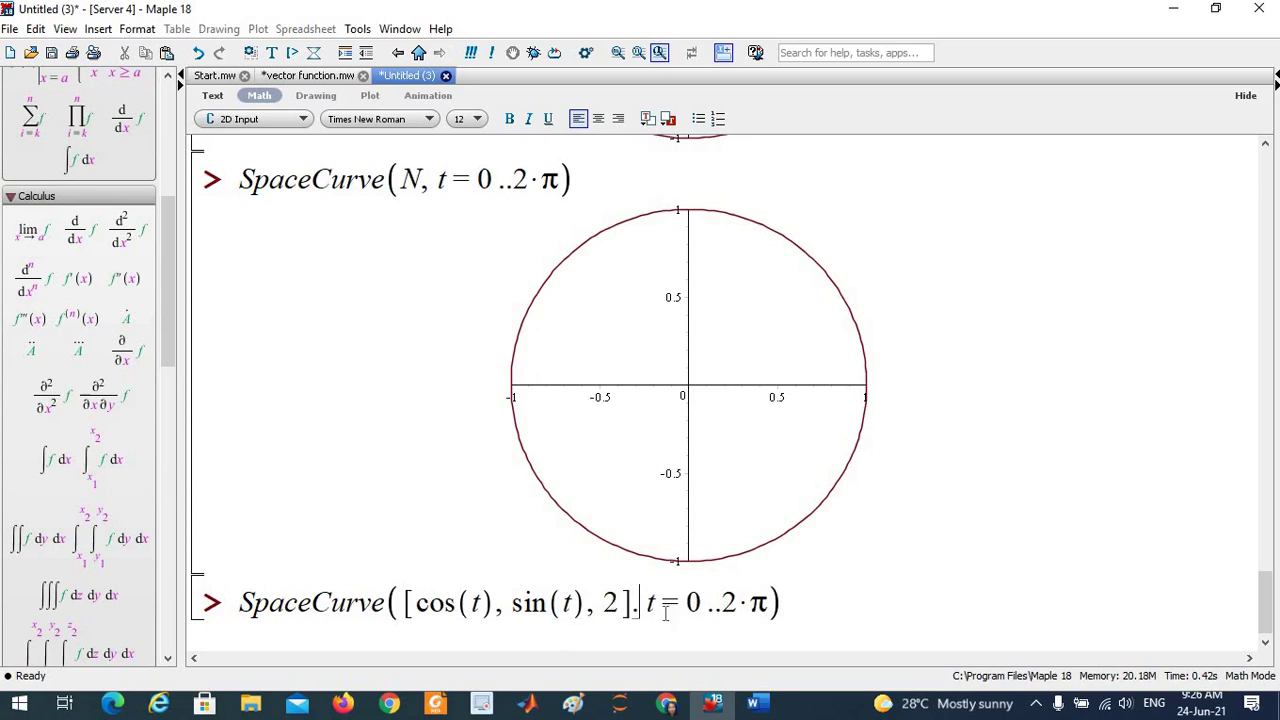
pyautogui.press('BackSpace')
pyautogui.write(',')
pyautogui.click(860, 594)
pyautogui.press('Return')
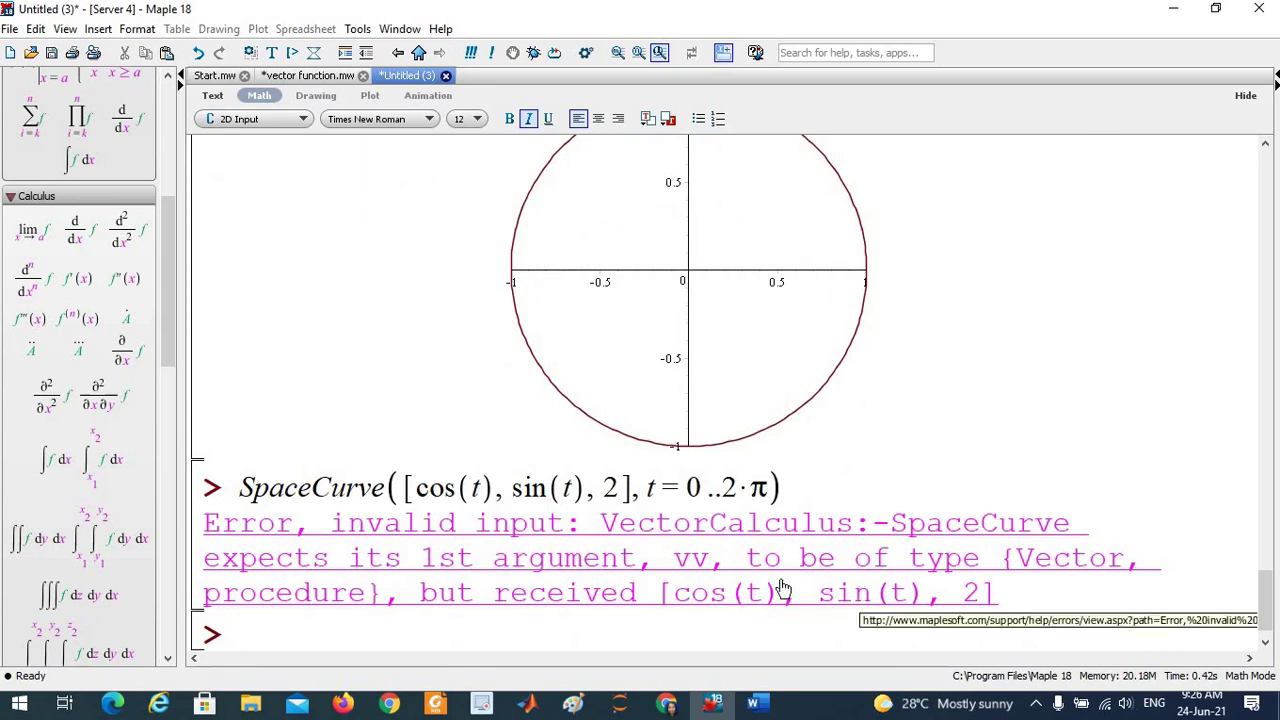
# Move the closing bracket after 2·π so the range sits inside the list, then re-run SpaceCurve.
pyautogui.click(622, 490)
pyautogui.write('\\')
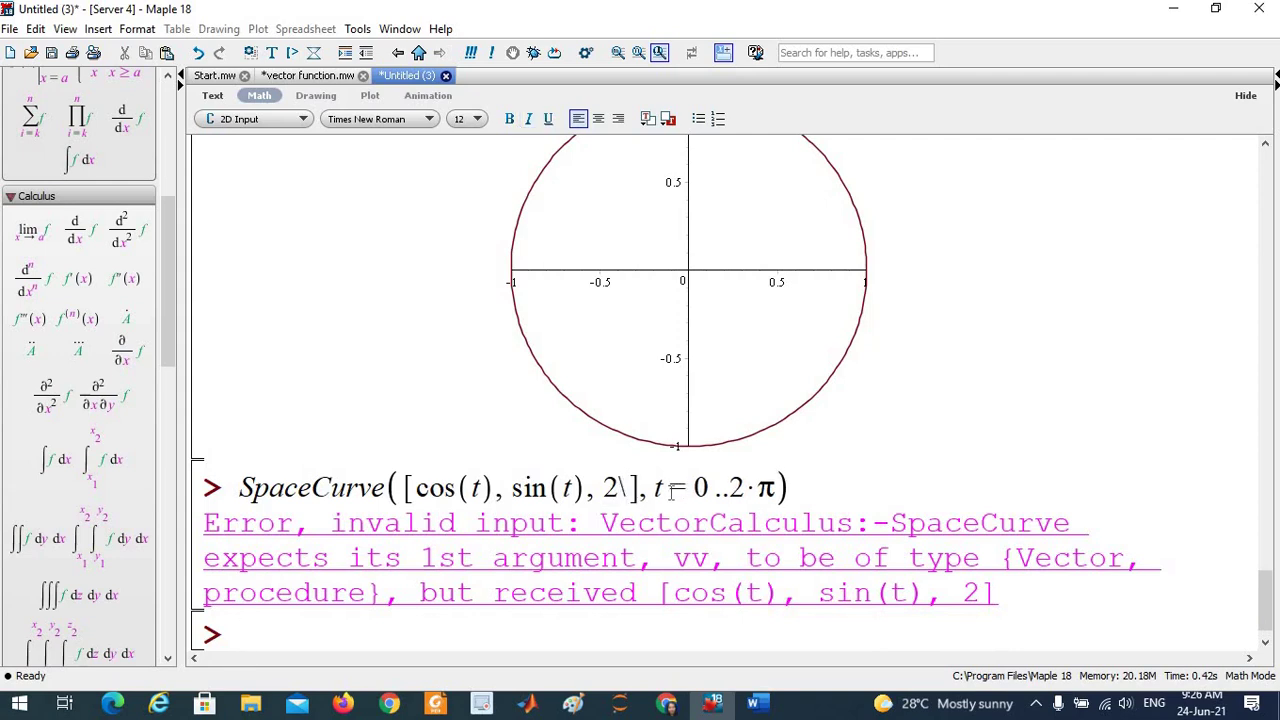
pyautogui.press('Delete')
pyautogui.press('BackSpace')
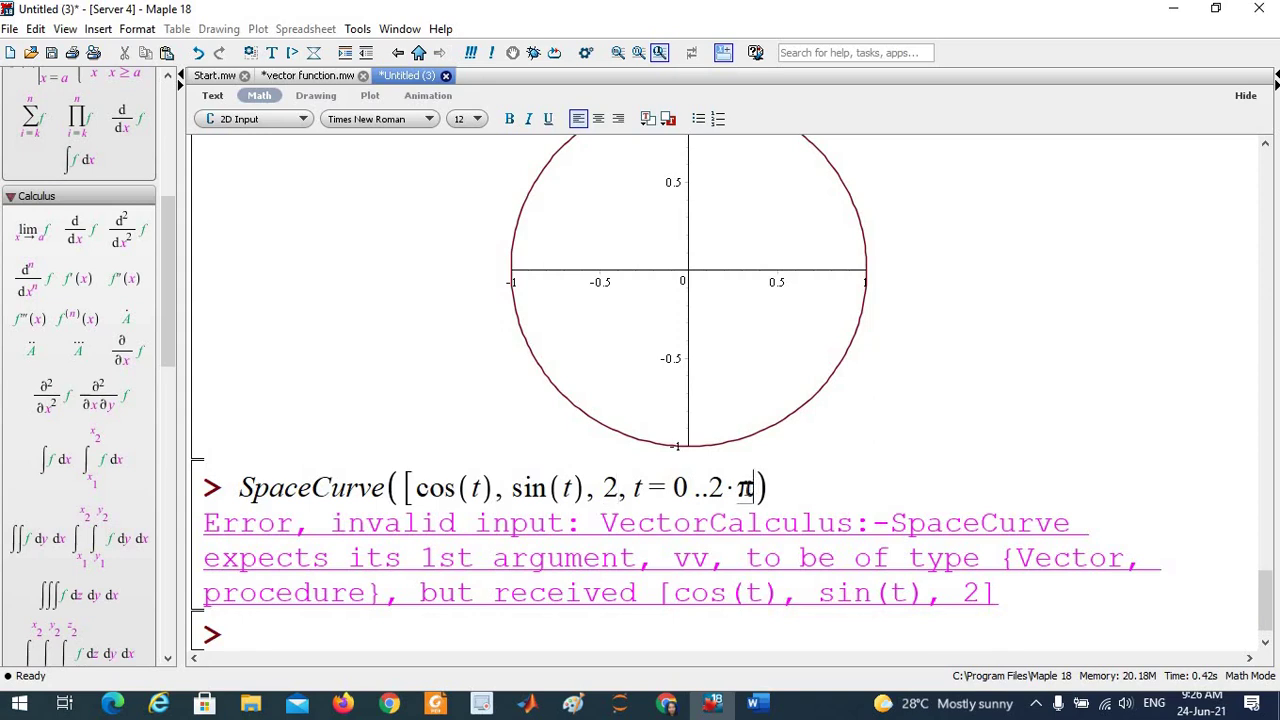
pyautogui.write(']')
pyautogui.press('Return')
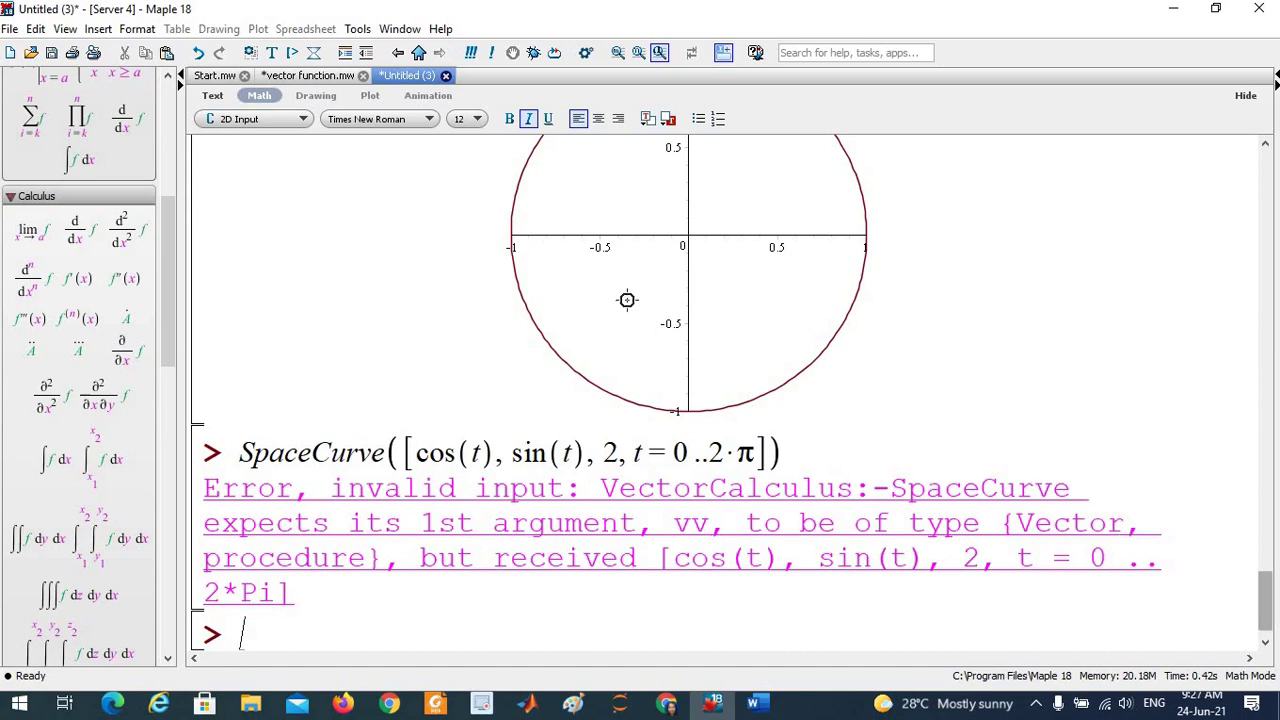
pyautogui.click(279, 80)
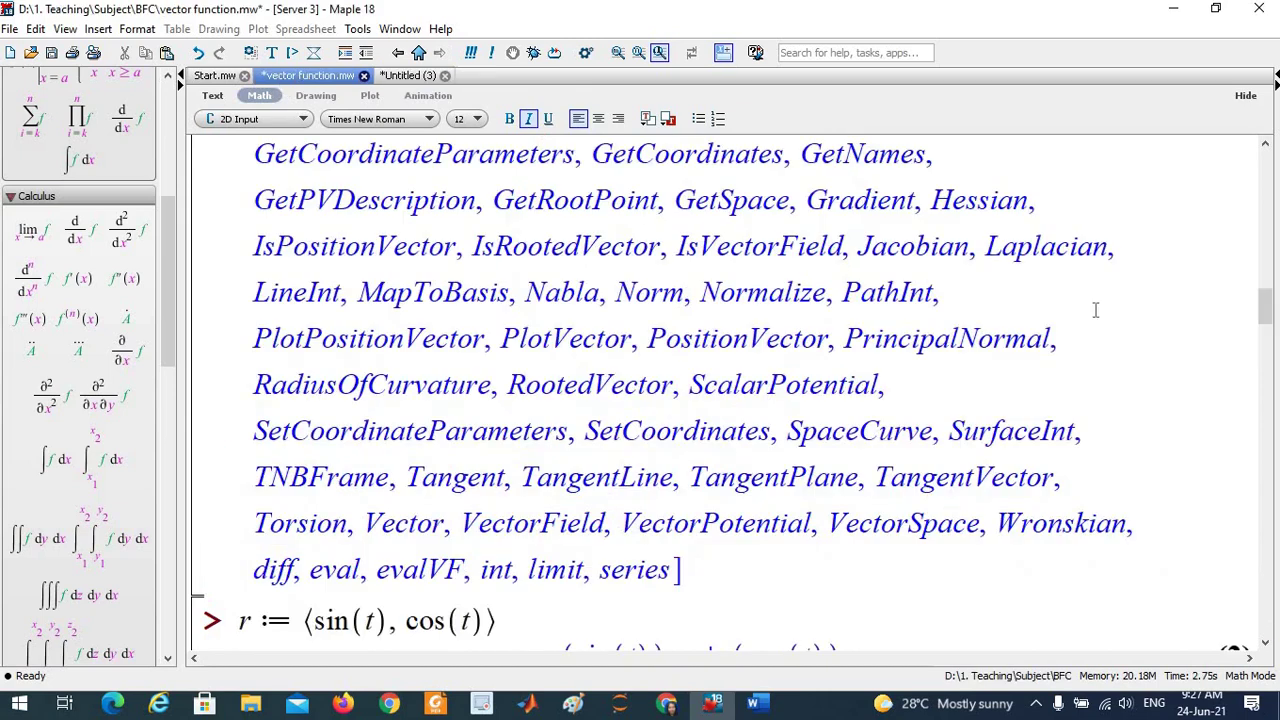
pyautogui.moveTo(1266, 320); pyautogui.dragTo(1255, 191)
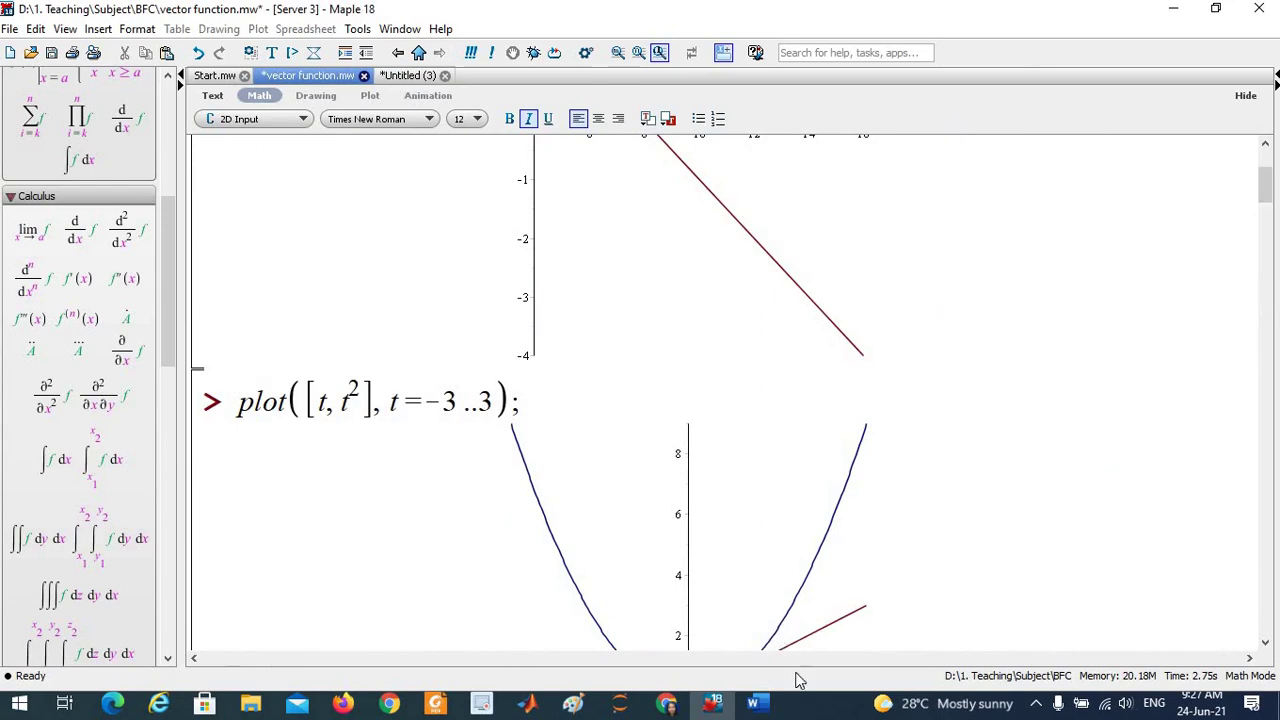
pyautogui.click(770, 700)
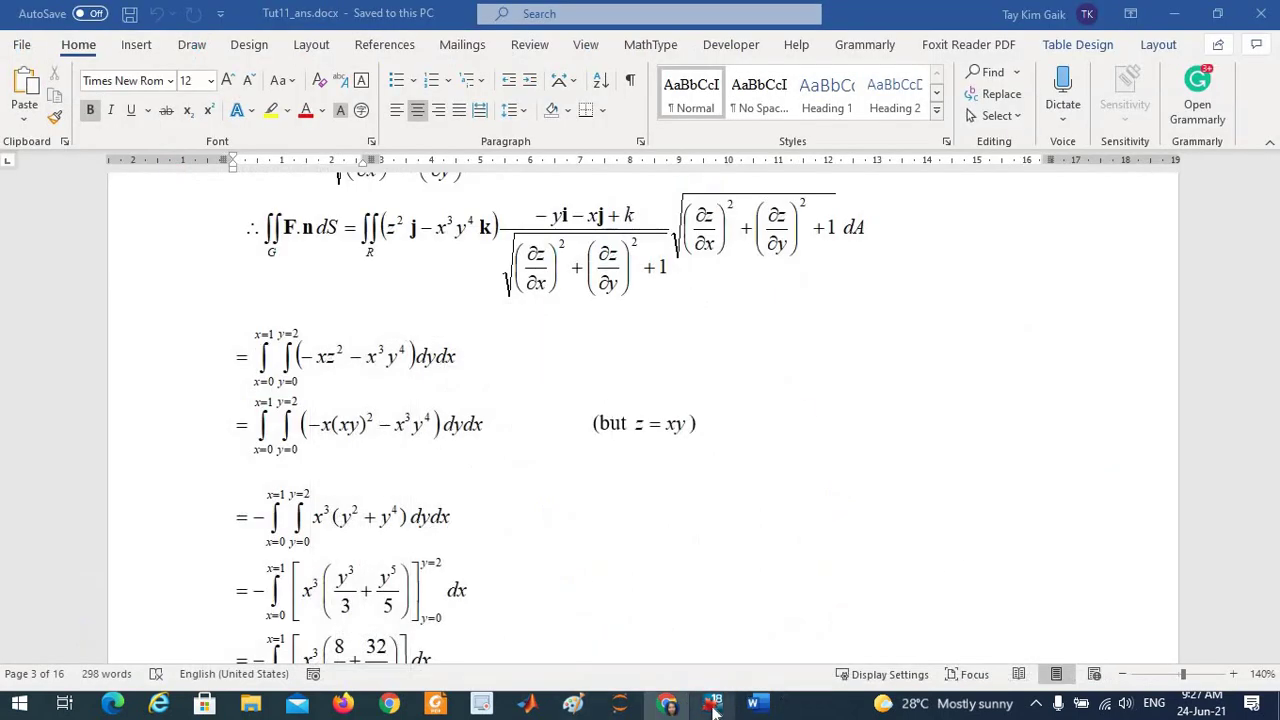
pyautogui.click(713, 704)
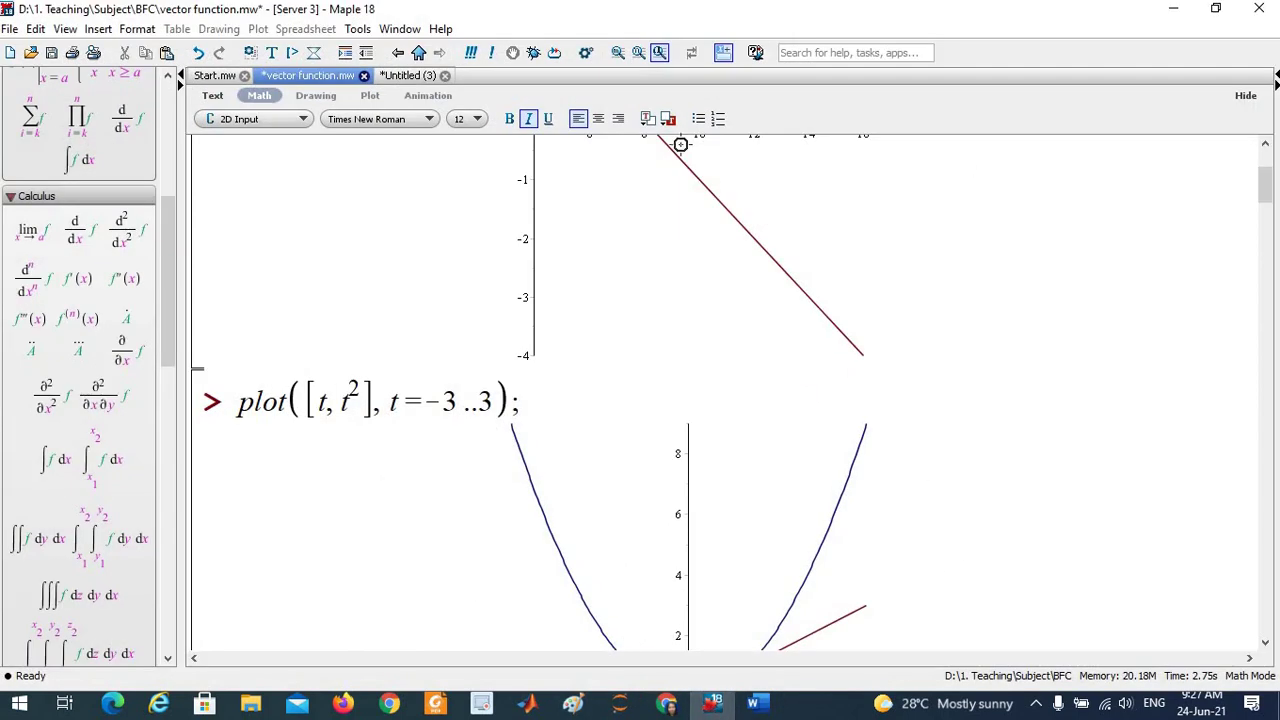
pyautogui.click(405, 76)
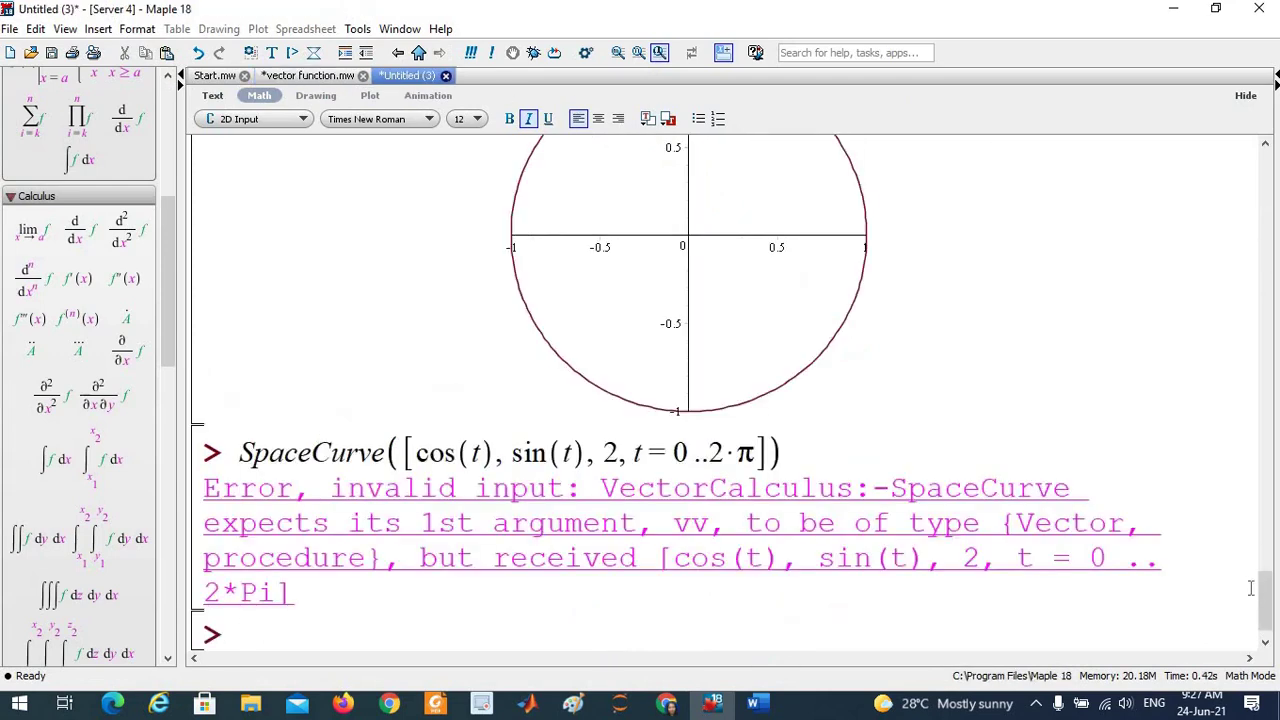
pyautogui.scroll(-1, 1268, 600)
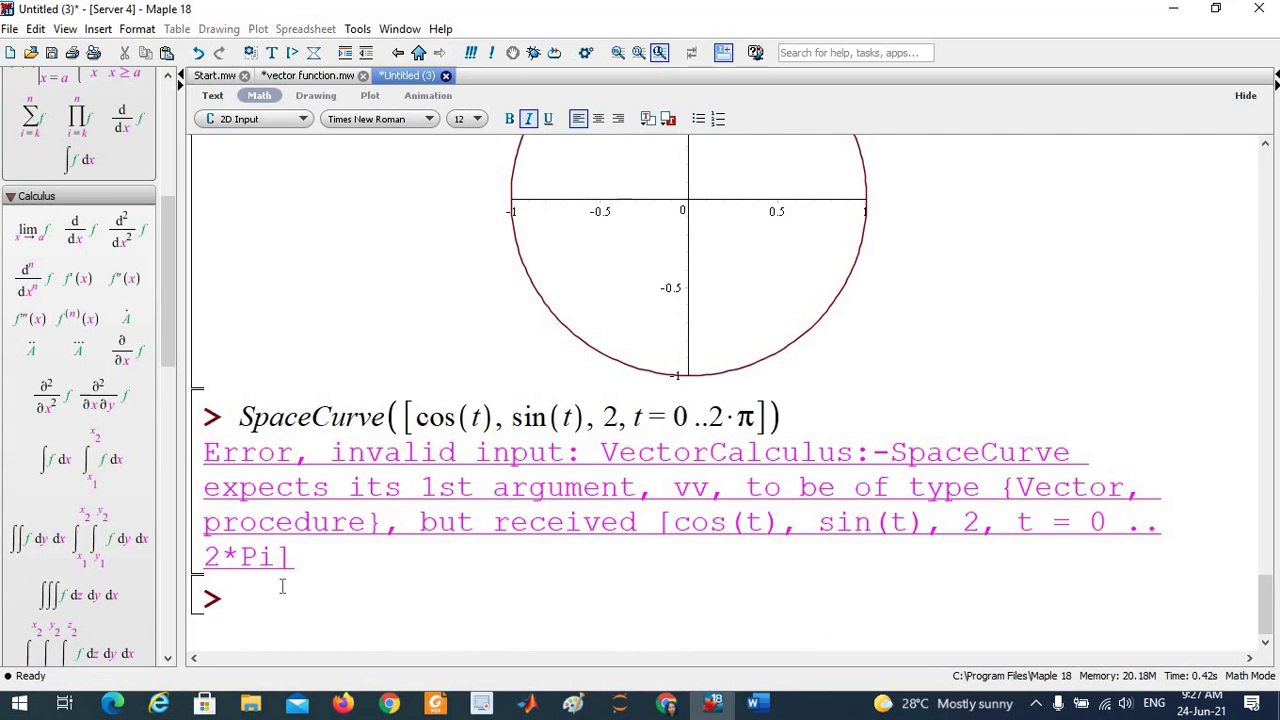
# Run the help query ?spacecurve at the empty prompt.
pyautogui.write('?spacecurve')
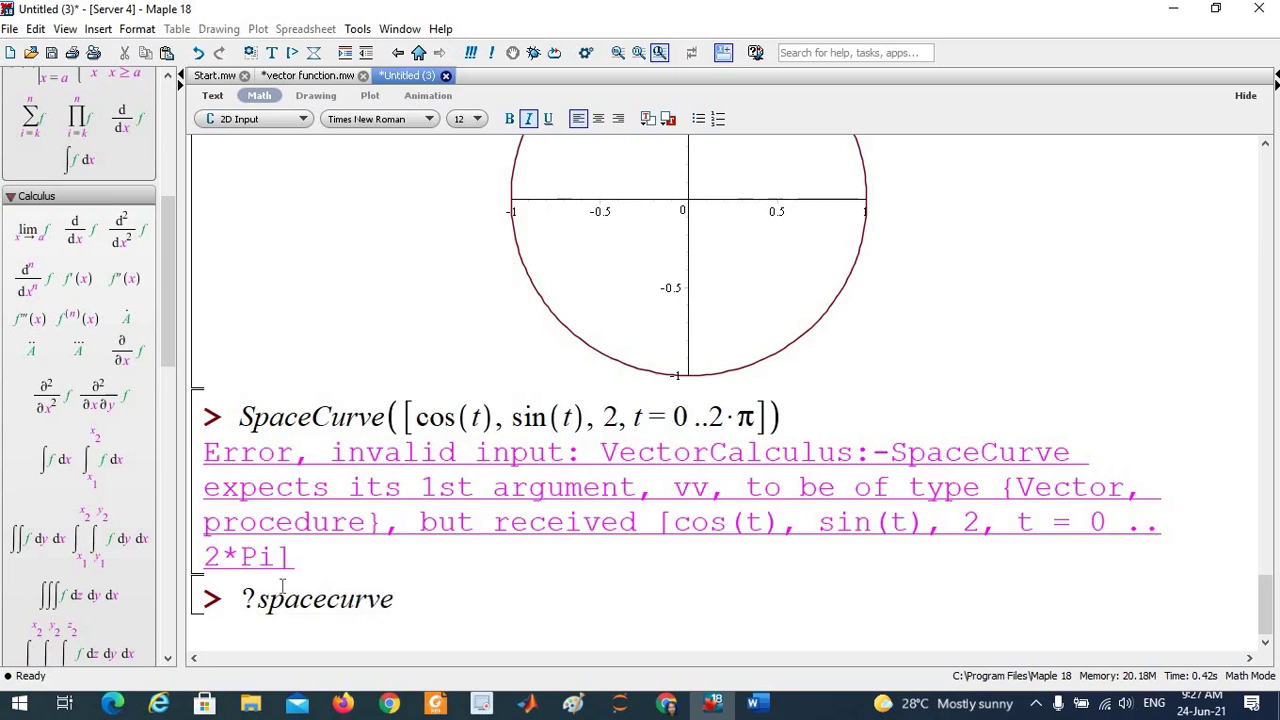
pyautogui.press('Return')
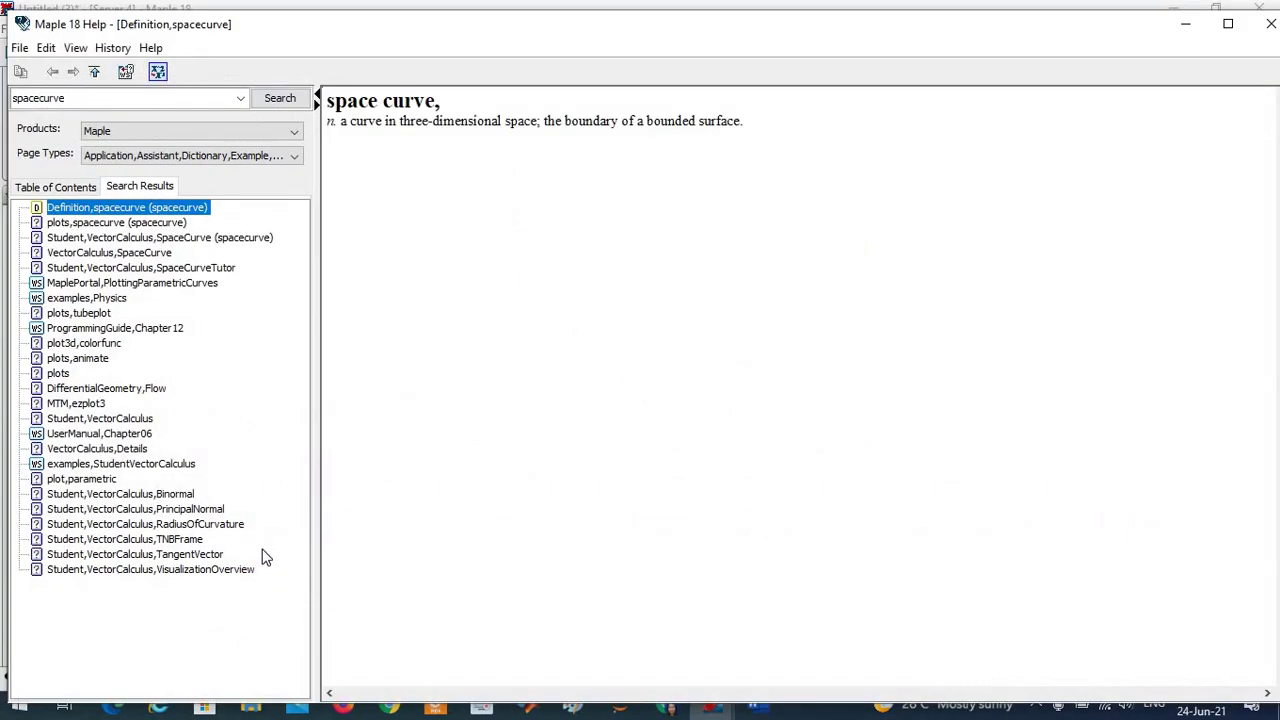
# Open the plots,spacecurve help page in a maximized Help window.
pyautogui.click(121, 223)
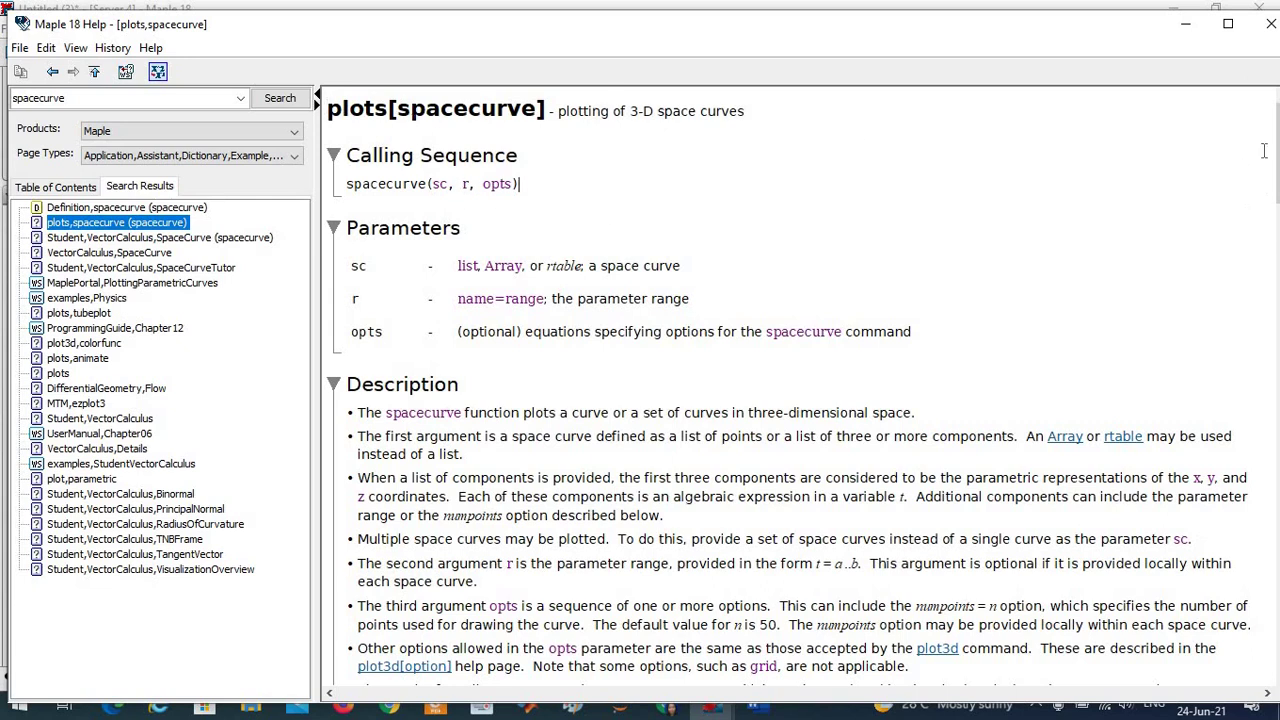
pyautogui.click(1225, 28)
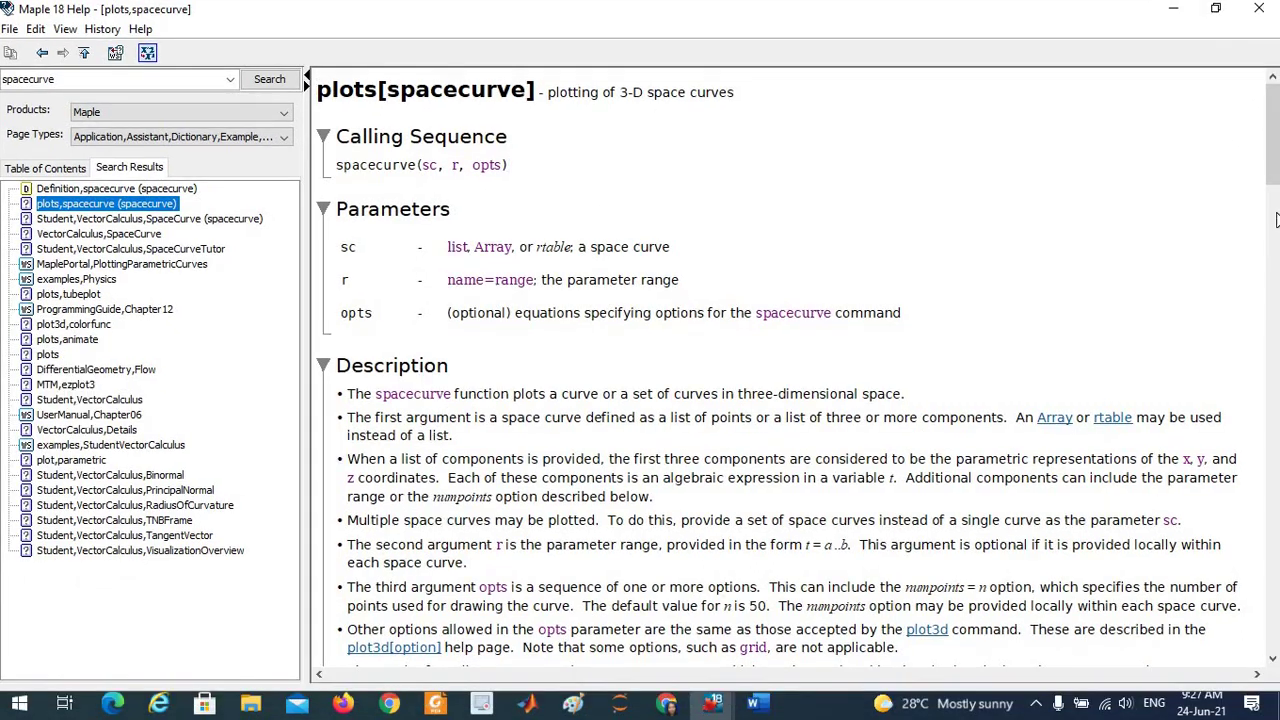
pyautogui.scroll(-2, 1276, 290)
pyautogui.scroll(-15, 1276, 290)
pyautogui.scroll(4, 1276, 290)
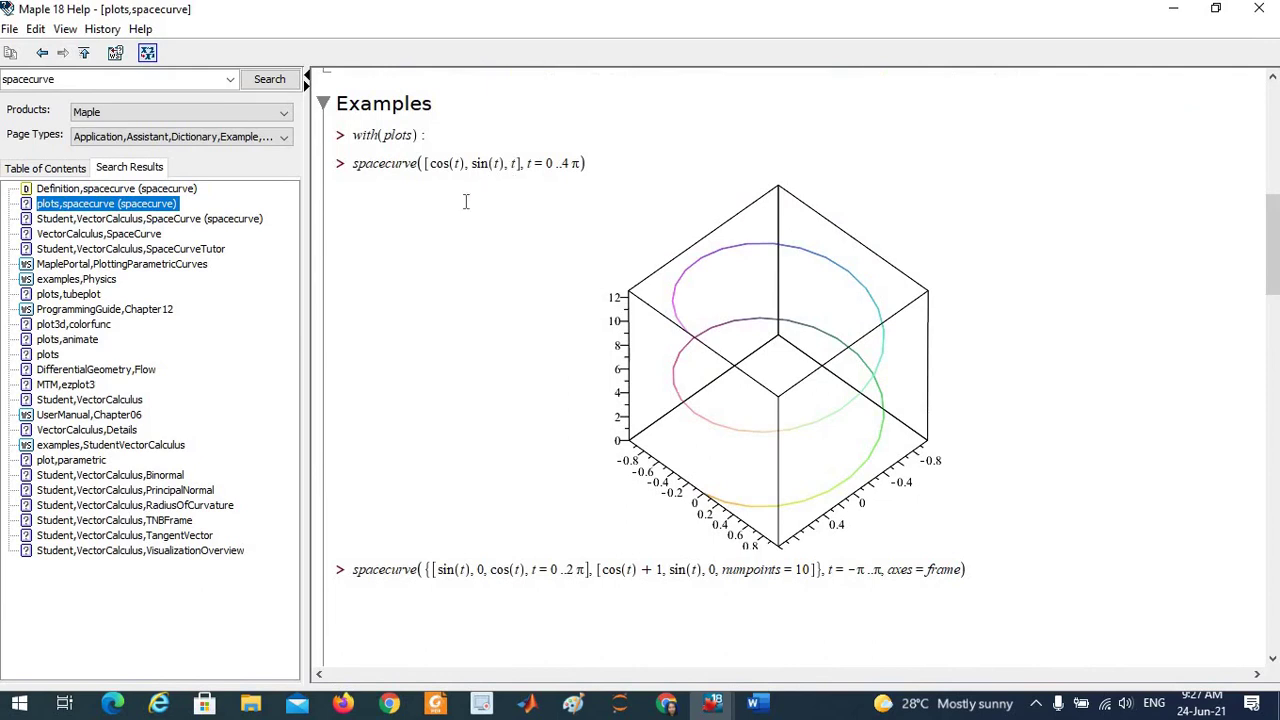
# Copy the helix example spacecurve([cos(t), sin(t), t], t = 0..4π) and return to the Untitled worksheet.
pyautogui.moveTo(352, 135); pyautogui.dragTo(466, 200)
pyautogui.click(350, 164)
pyautogui.keyDown('shift'); pyautogui.click(584, 163); pyautogui.keyUp('shift')
pyautogui.hotkey('ctrl', 'c')
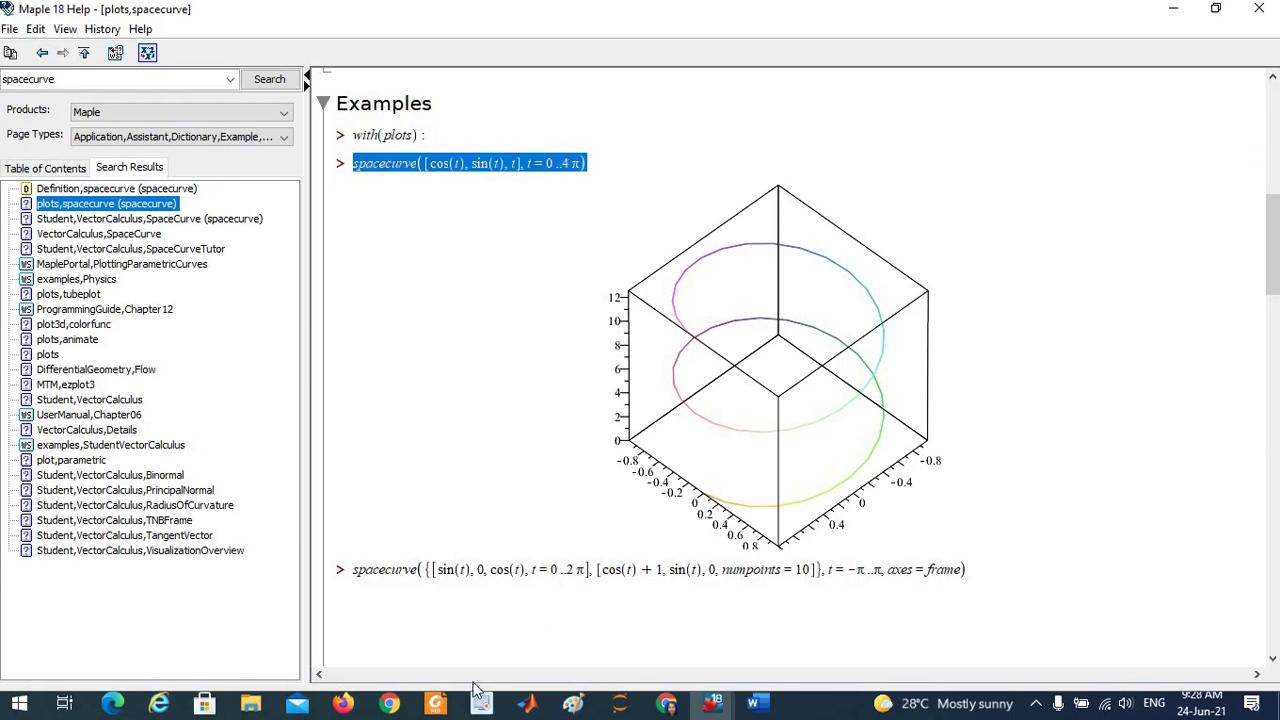
pyautogui.click(713, 703)
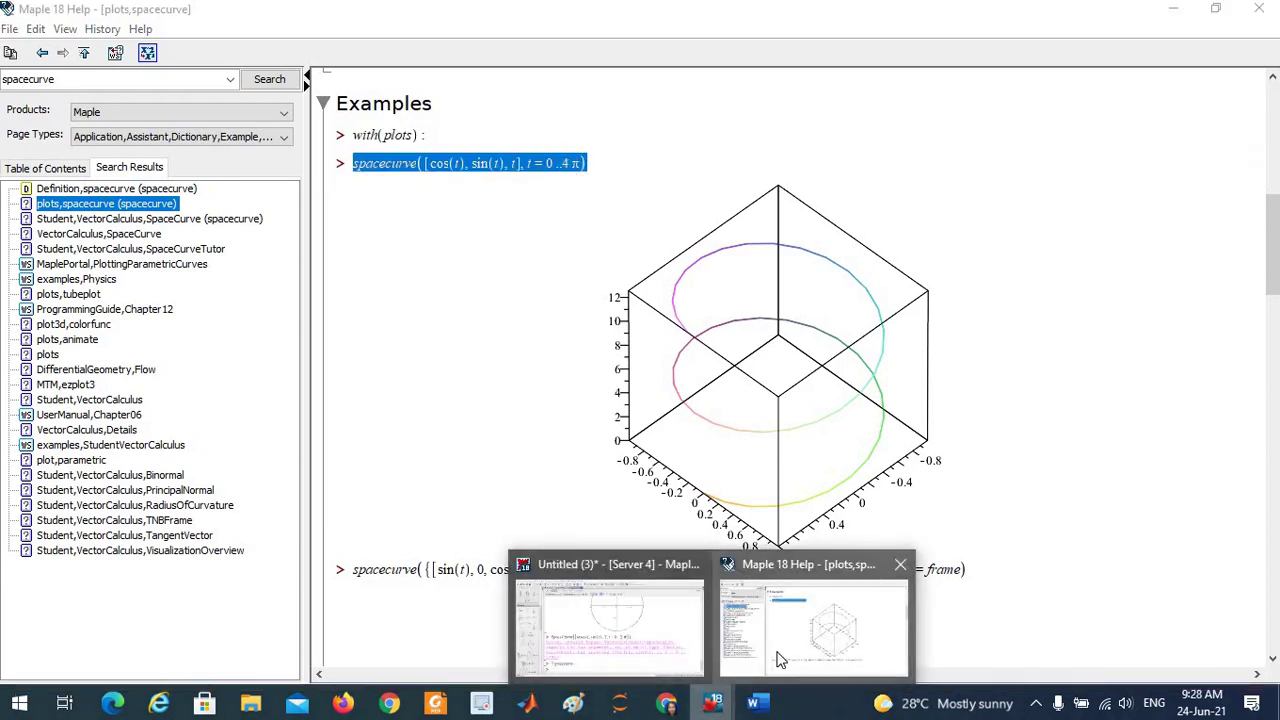
pyautogui.click(713, 703)
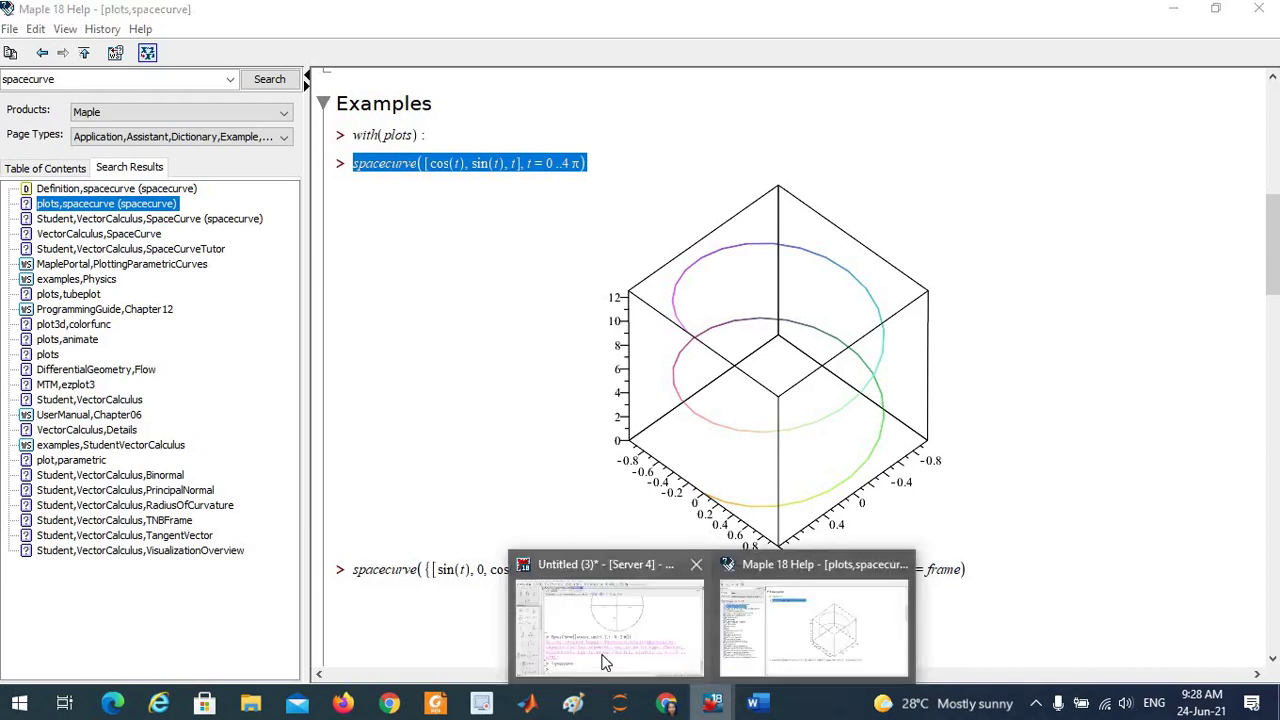
pyautogui.click(604, 662)
# Paste the copied helix example at the prompt and run it.
pyautogui.hotkey('ctrl', 'v')
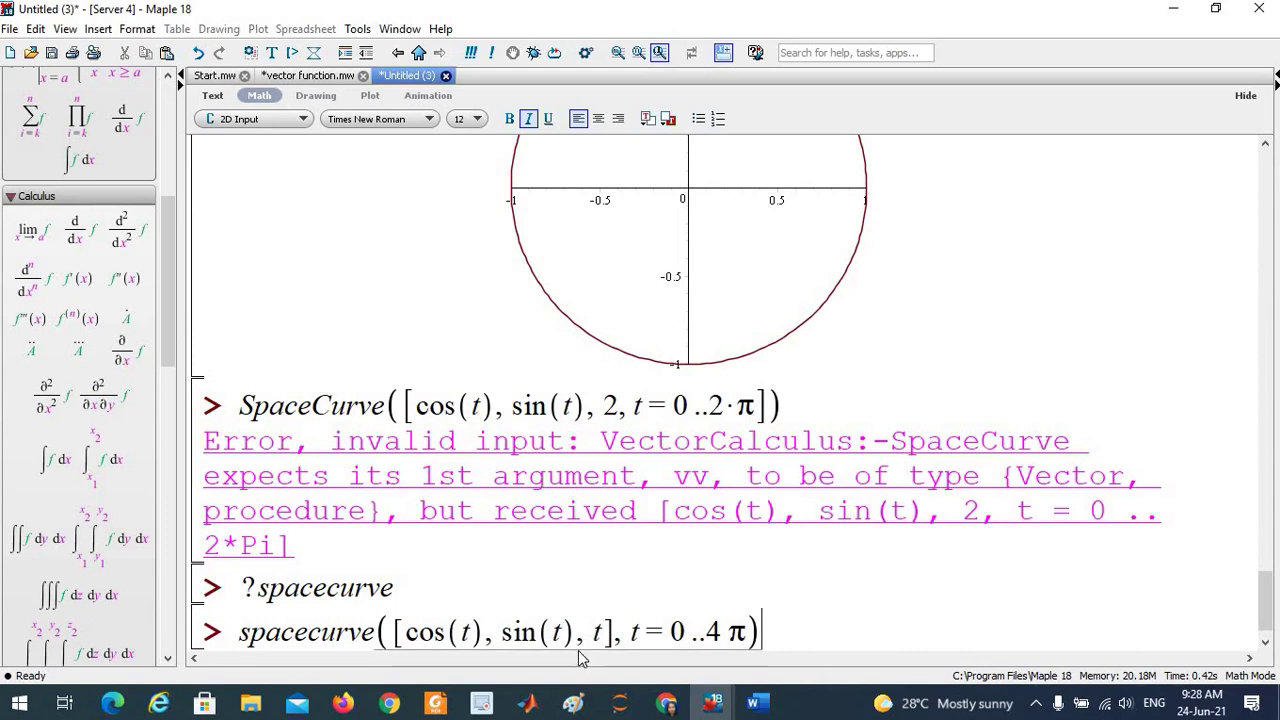
pyautogui.click(621, 404)
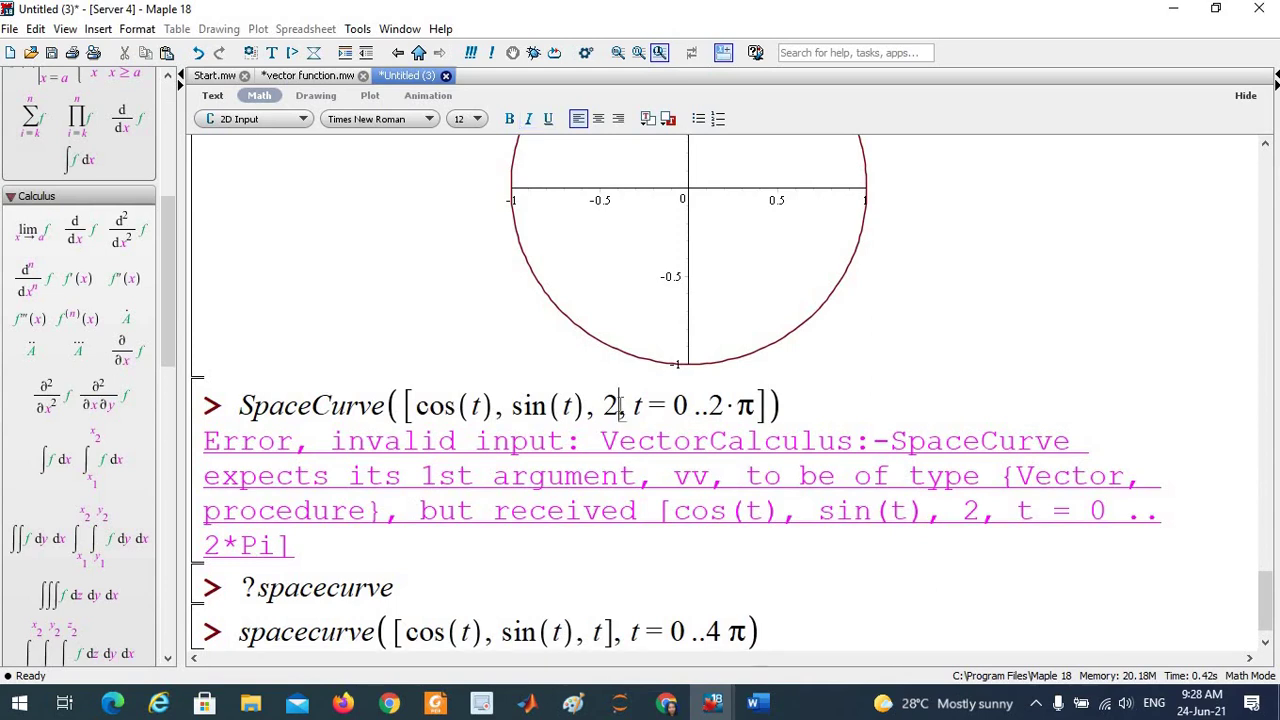
pyautogui.write('\\')
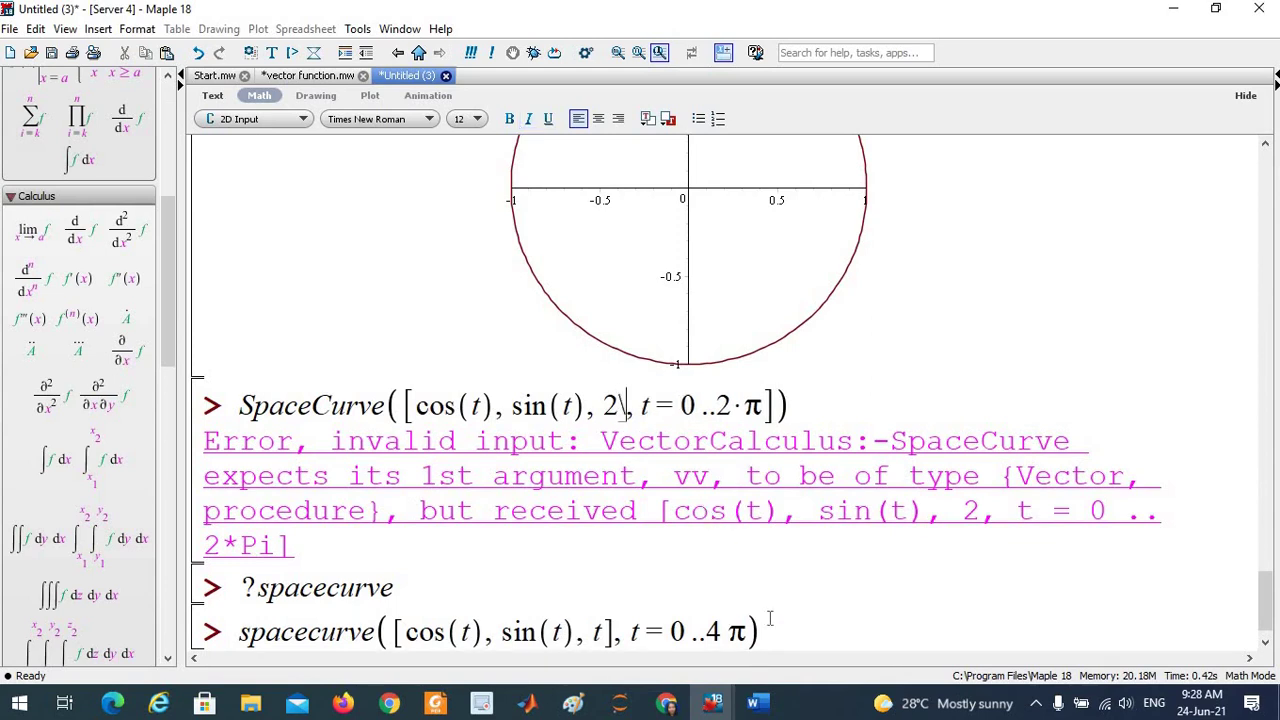
pyautogui.click(811, 630)
pyautogui.press('Return')
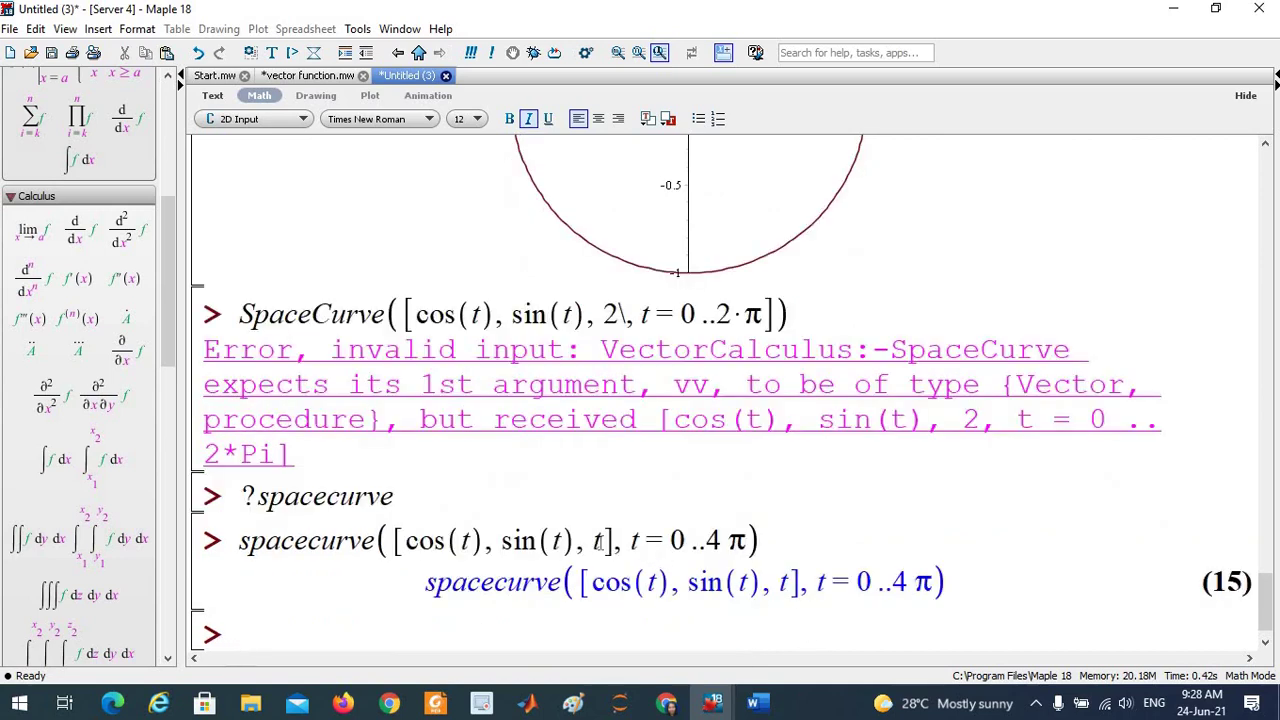
# Replace the ?spacecurve line with with(plots); and execute both lines to draw the 4π helix.
pyautogui.moveTo(242, 497); pyautogui.dragTo(394, 503)
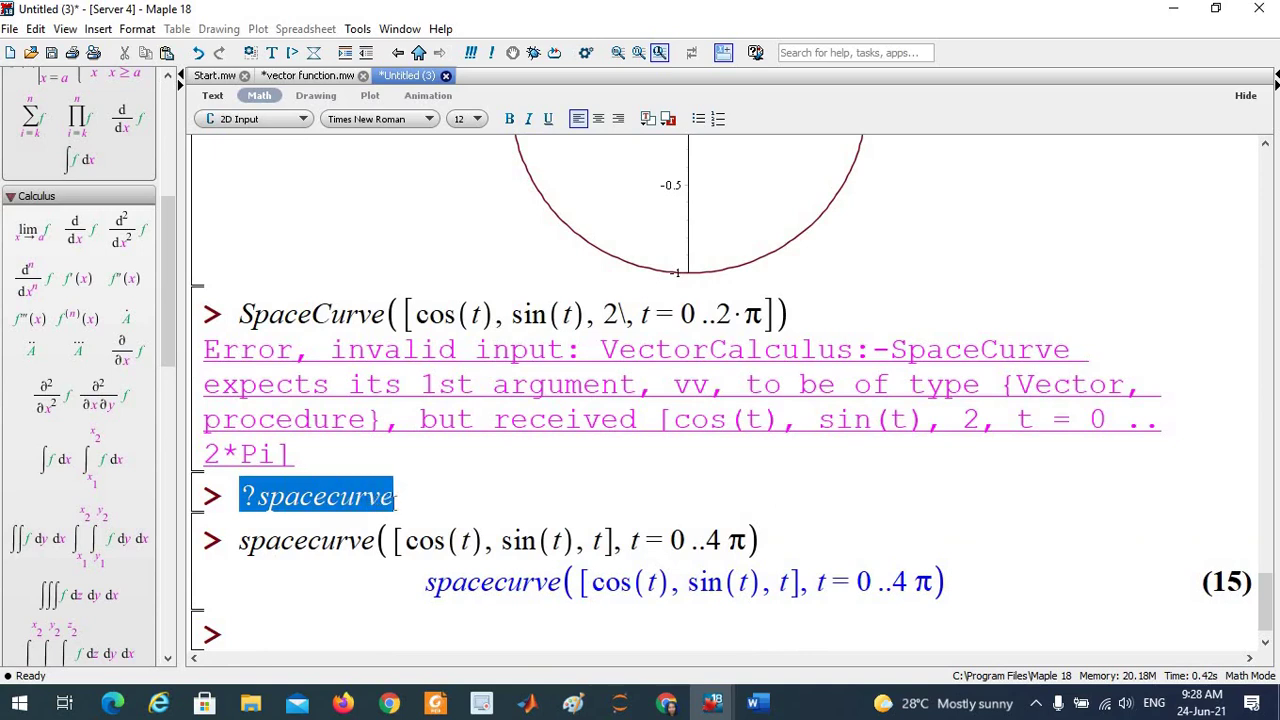
pyautogui.write('with')
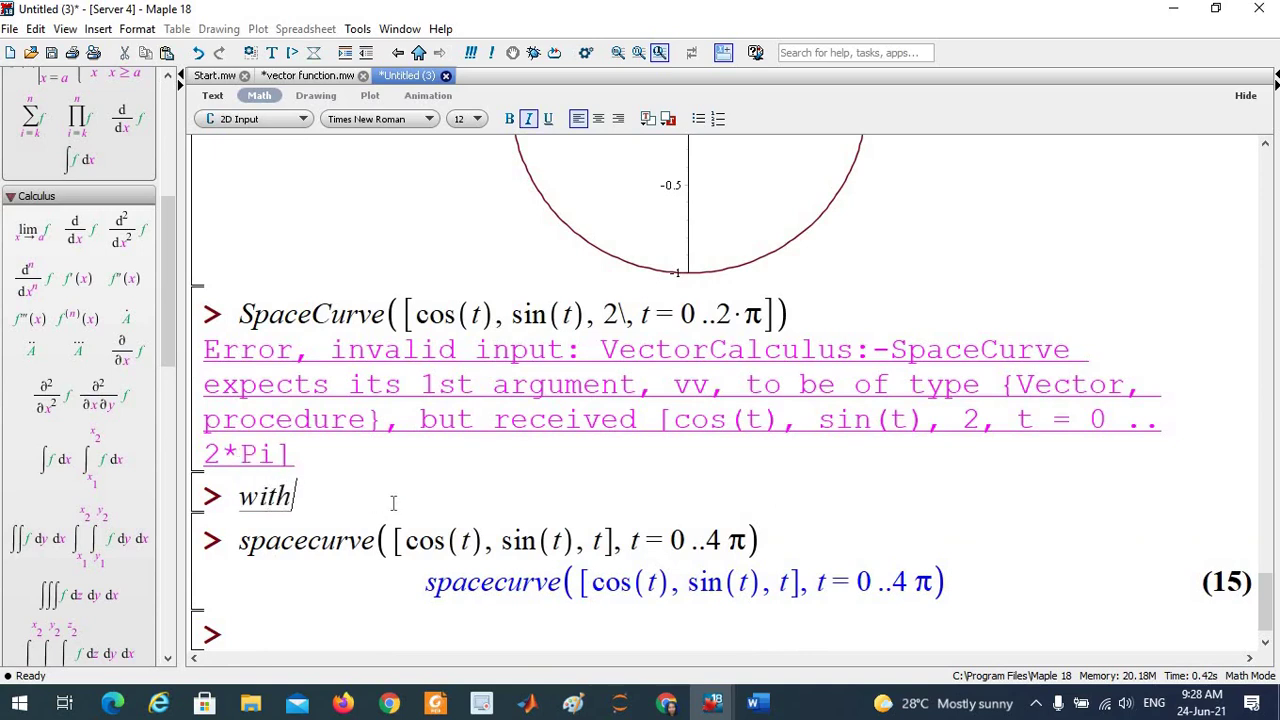
pyautogui.write('(plots);')
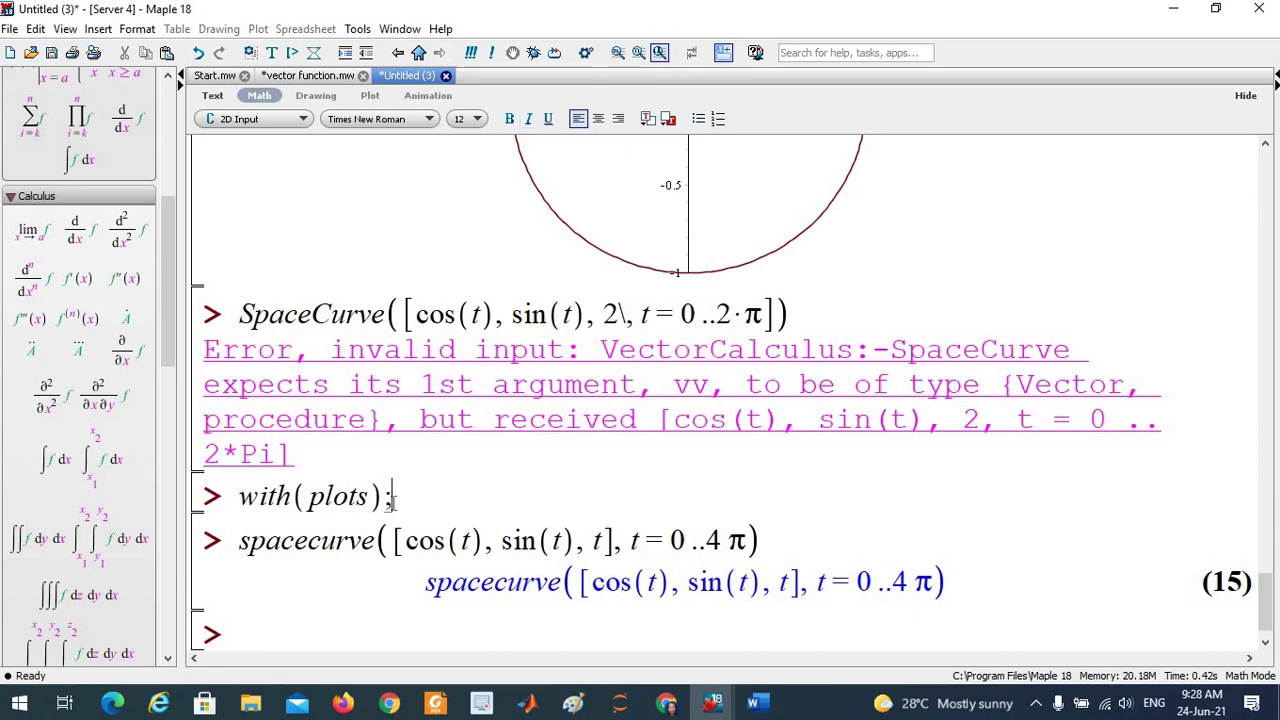
pyautogui.press('Return')
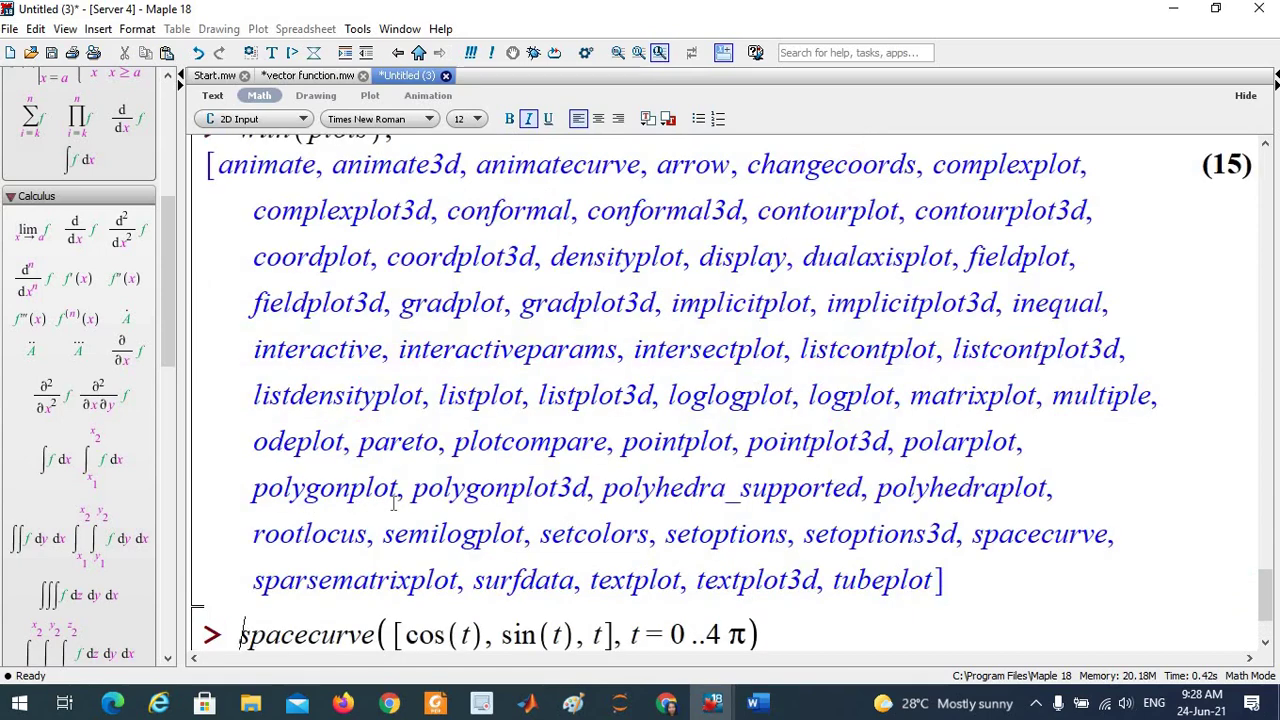
pyautogui.press('Return')
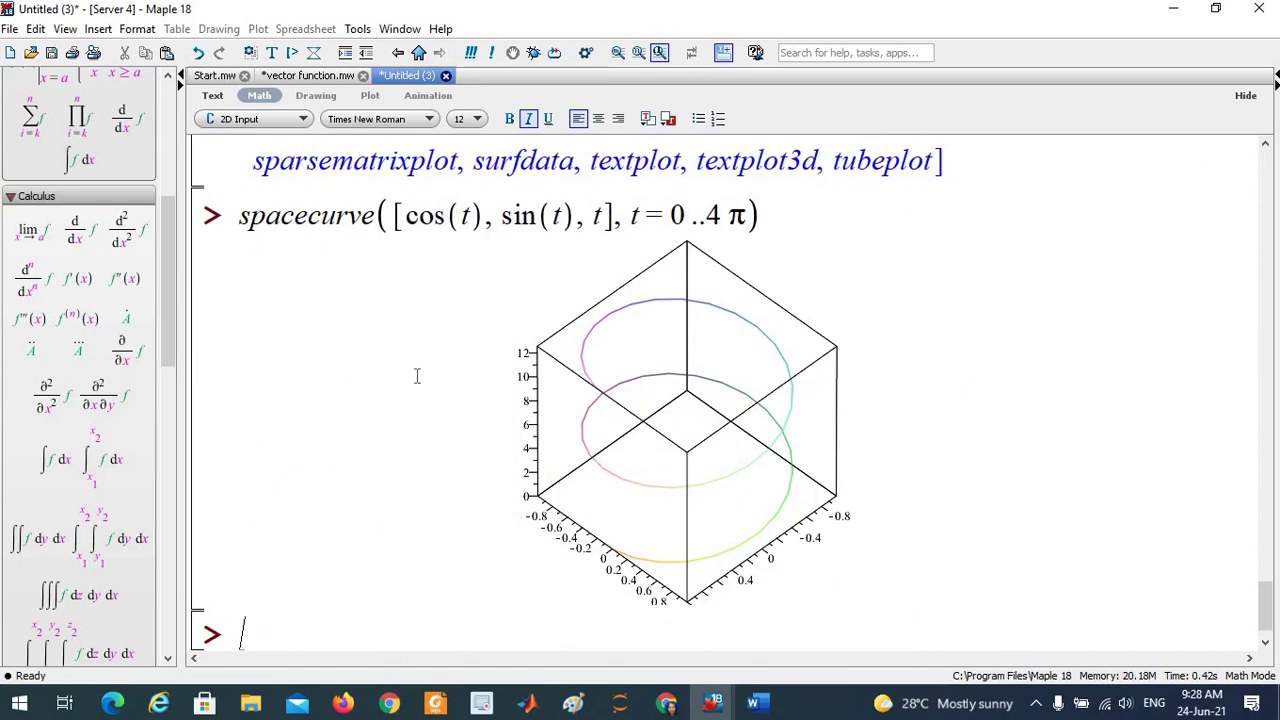
pyautogui.scroll(5, 1273, 585)
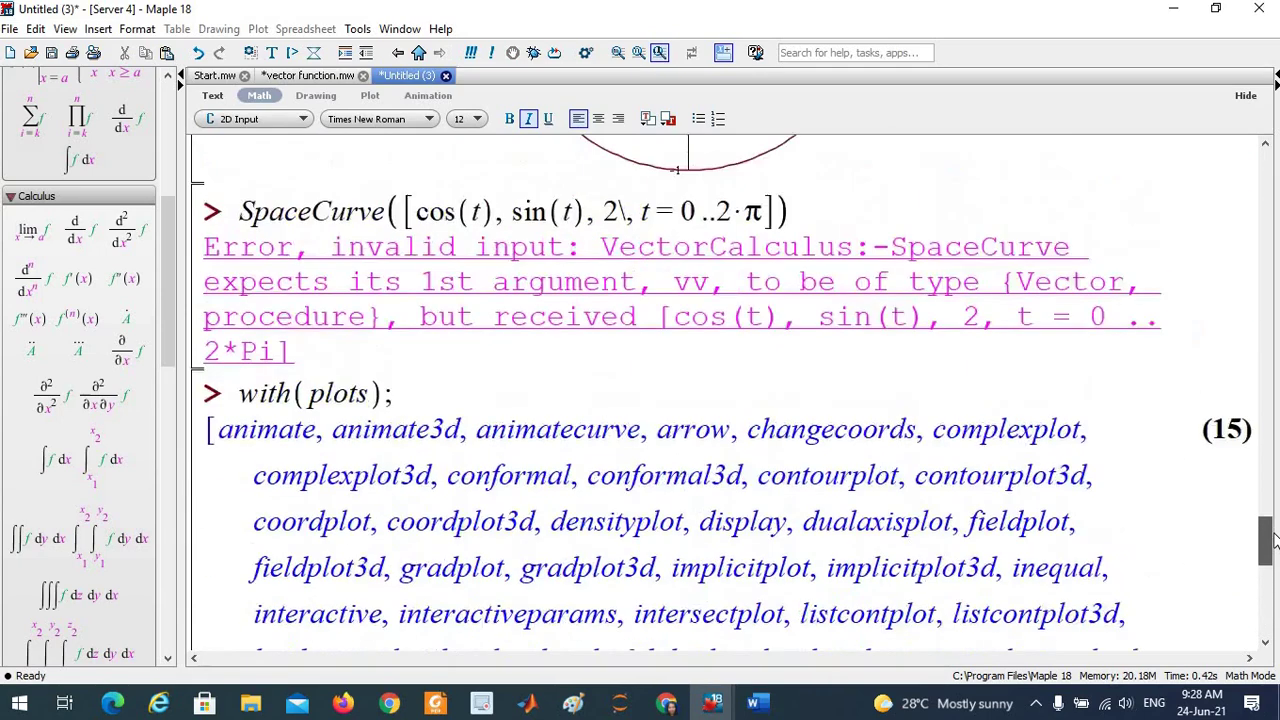
# Rename SpaceCurve to spaceCurve, fix the list to [cos(t), sin(t), 2], and run it.
pyautogui.moveTo(243, 290); pyautogui.dragTo(257, 290)
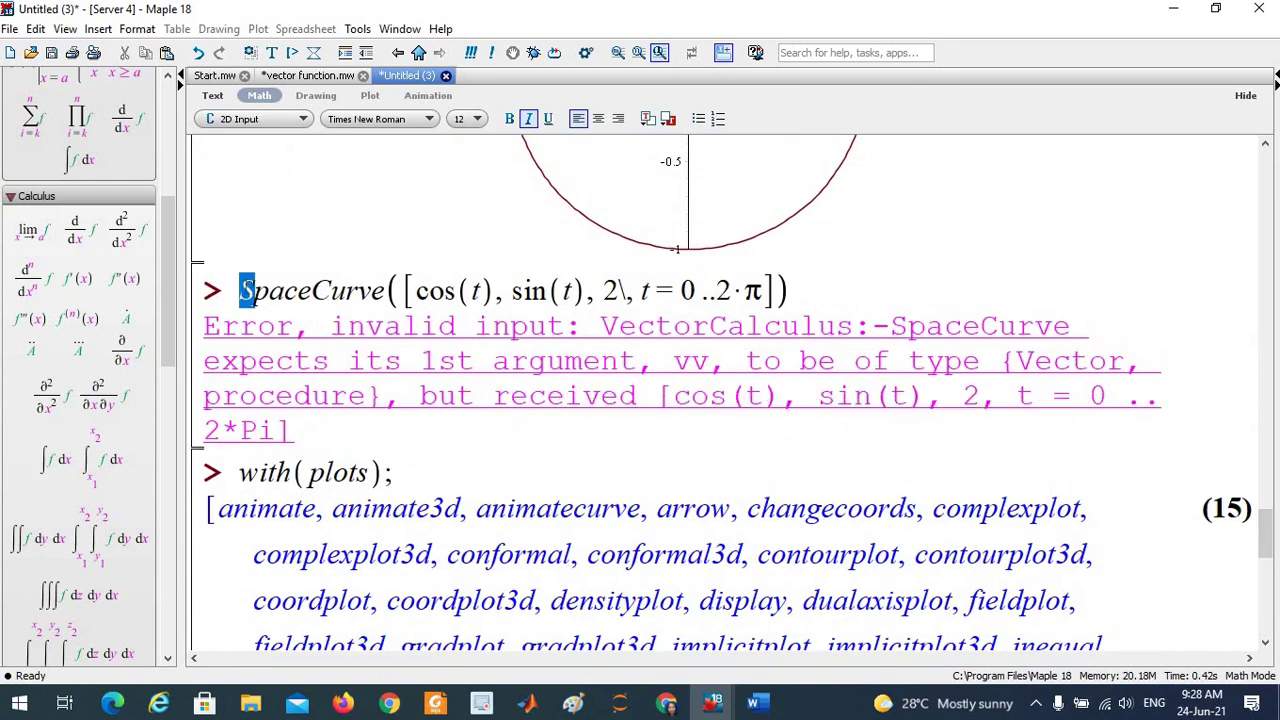
pyautogui.write('s')
pyautogui.click(620, 291)
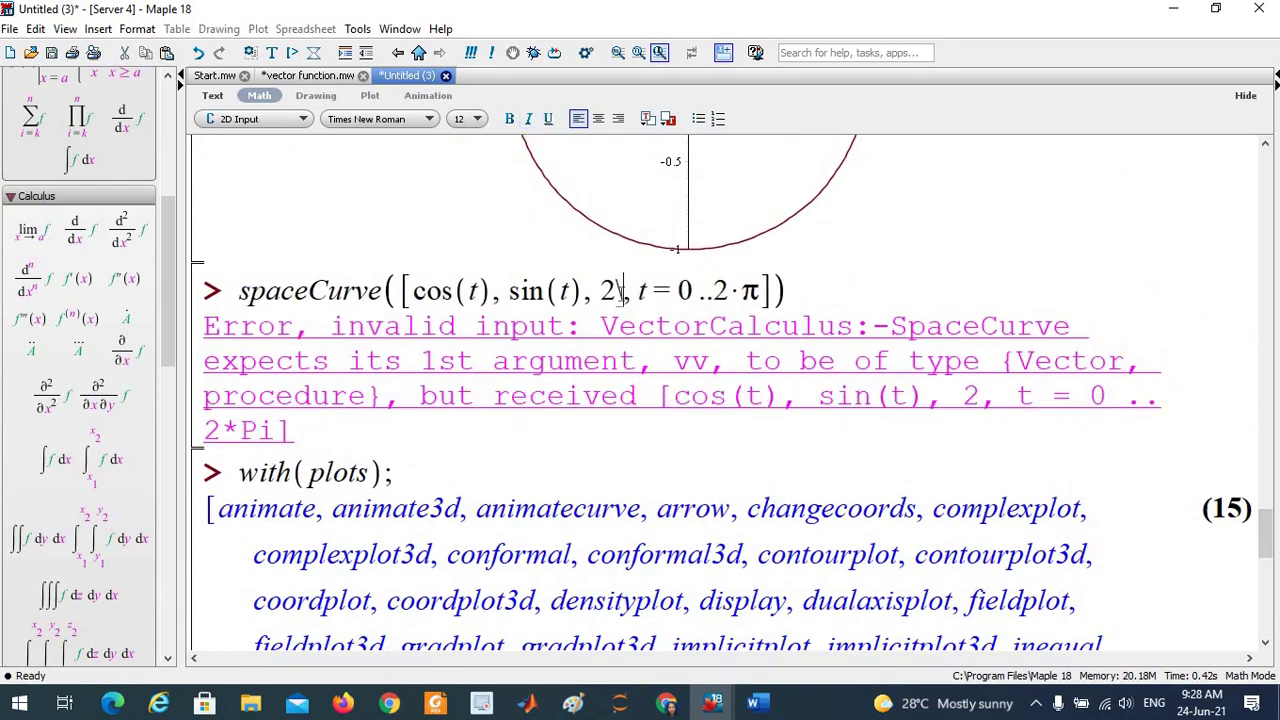
pyautogui.write(']')
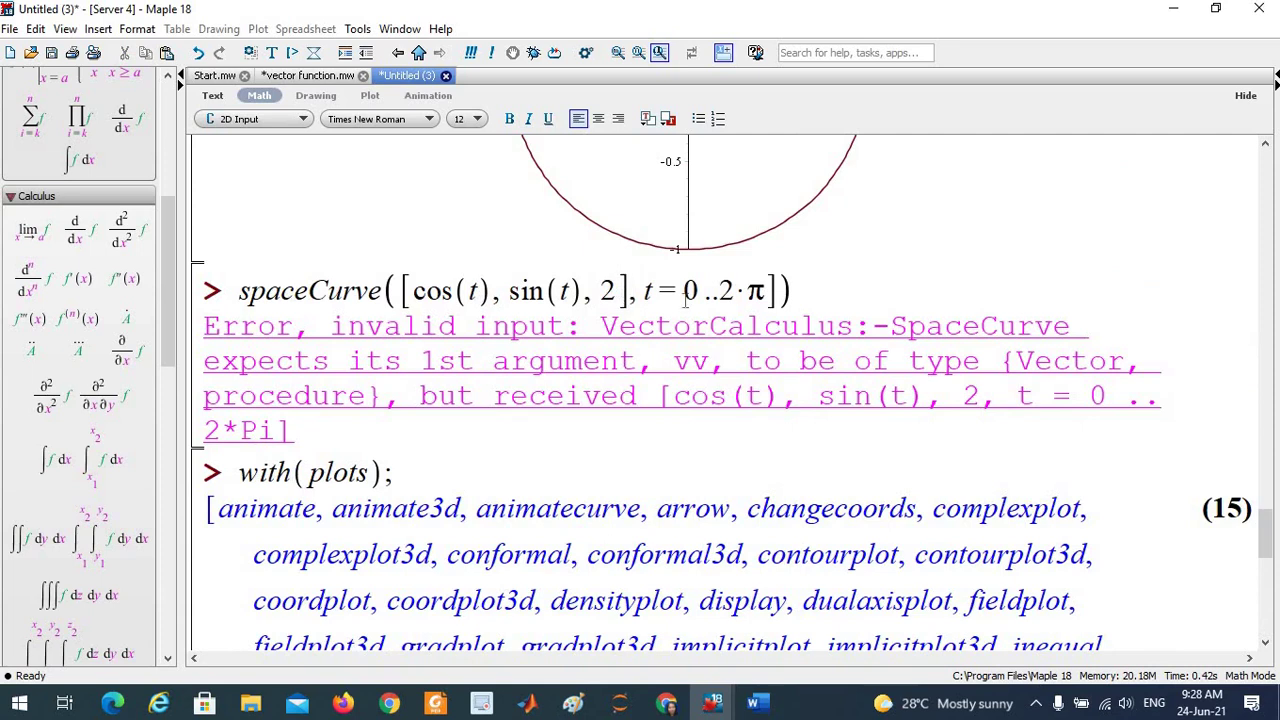
pyautogui.click(767, 290)
pyautogui.press('Delete')
pyautogui.press('Return')
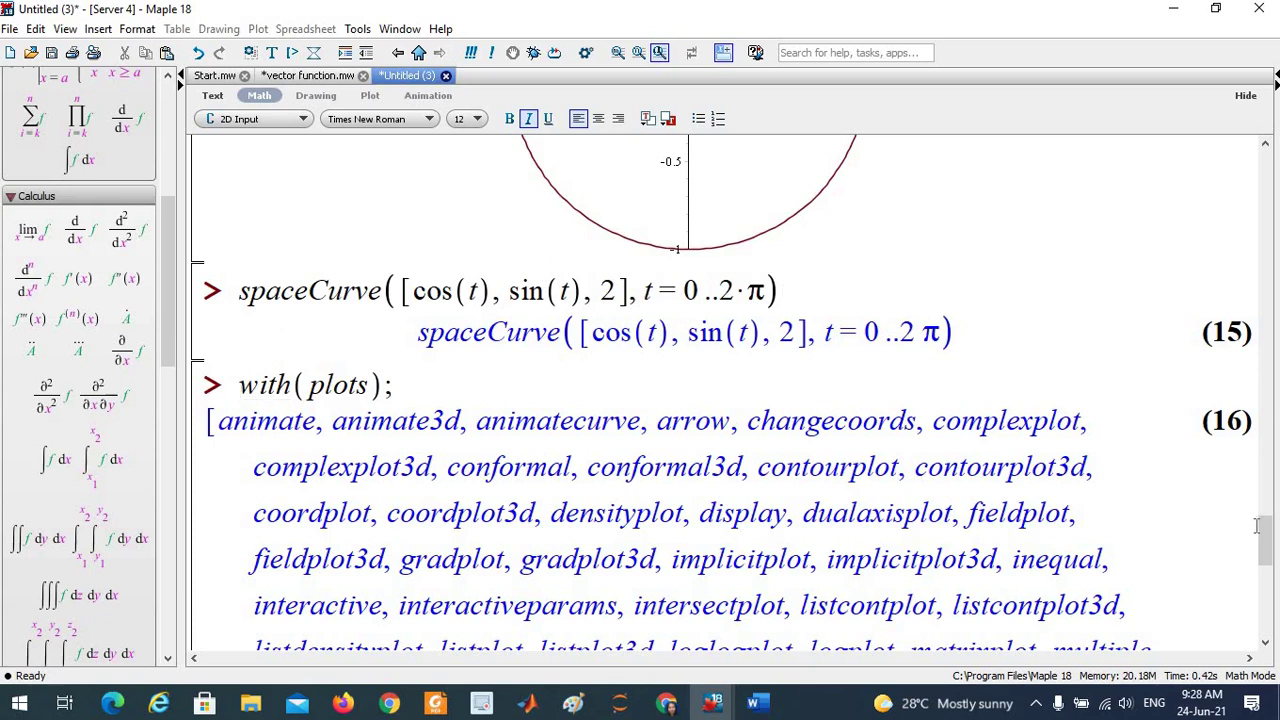
pyautogui.moveTo(1263, 545)
pyautogui.mouseDown()
pyautogui.moveTo(1250, 590)
pyautogui.moveTo(1250, 544)
pyautogui.mouseUp()
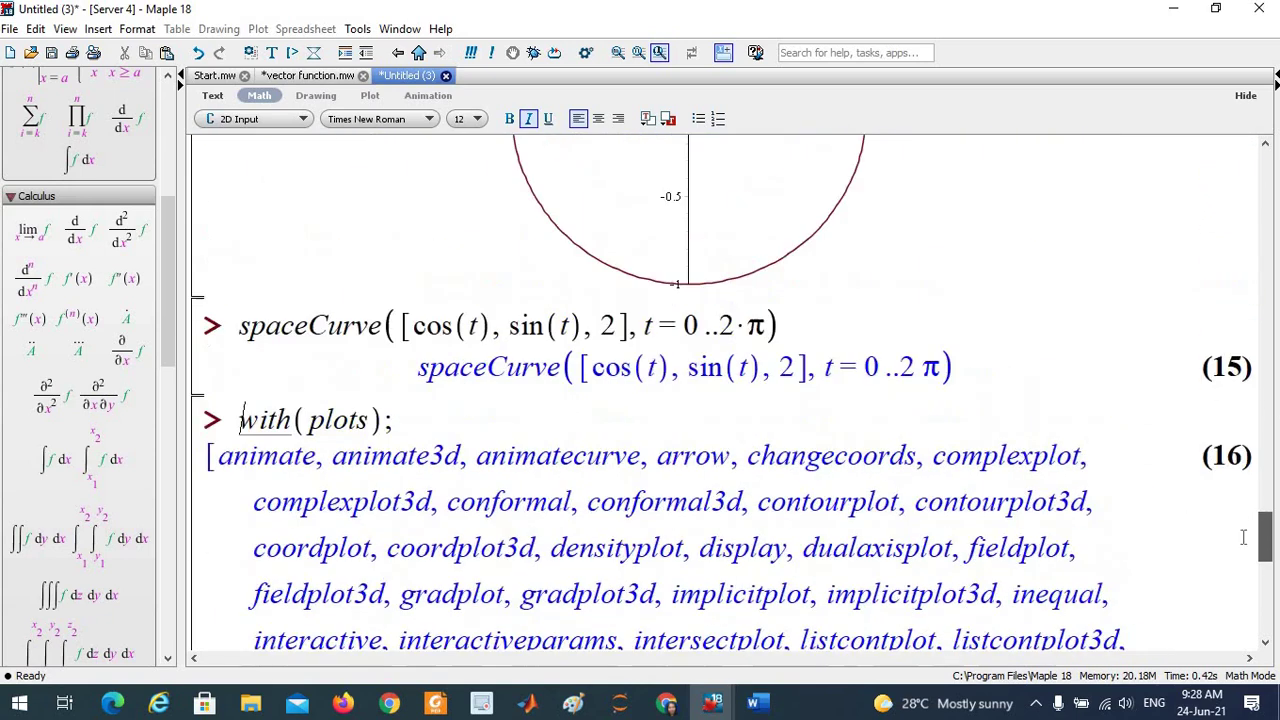
# Lowercase the C to spacecurve and run it, plotting the circle at height 2.
pyautogui.moveTo(309, 326); pyautogui.dragTo(328, 327)
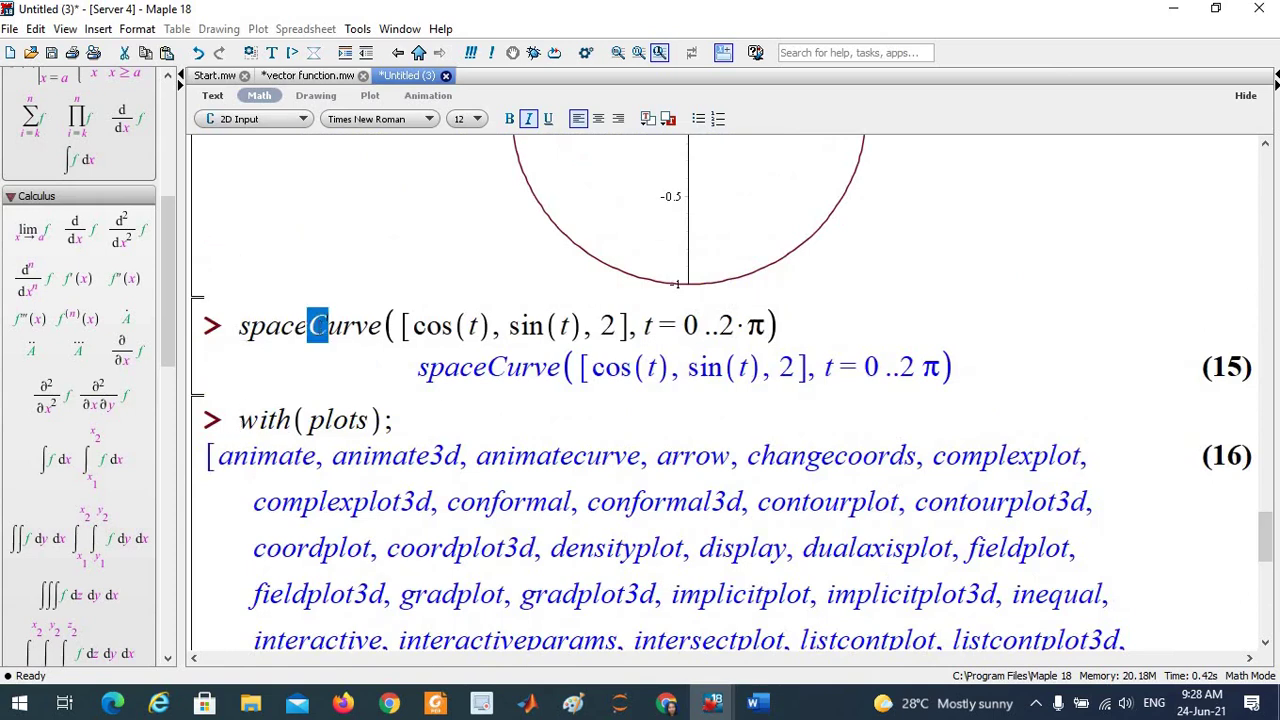
pyautogui.write('c')
pyautogui.click(807, 326)
pyautogui.press('Return')
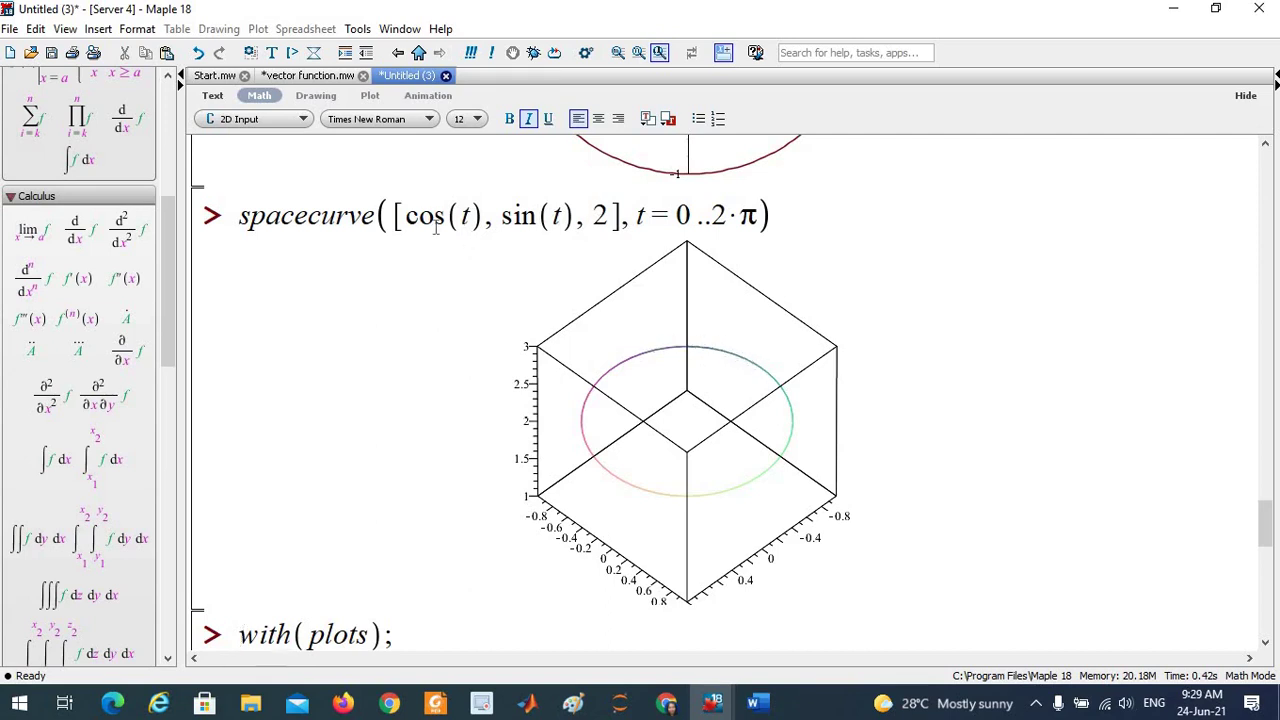
# Insert a new empty prompt below the height-2 circle plot and scroll to review the worksheet.
pyautogui.moveTo(1265, 522); pyautogui.dragTo(1260, 481)
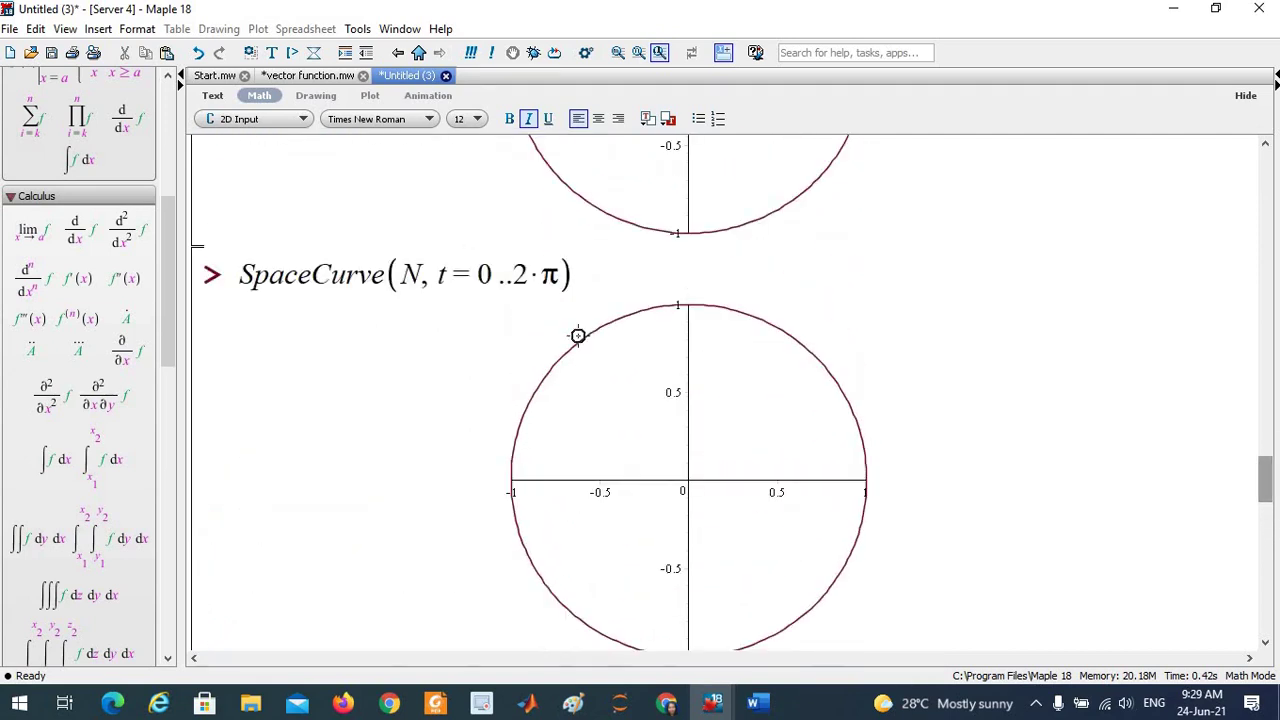
pyautogui.click(608, 278)
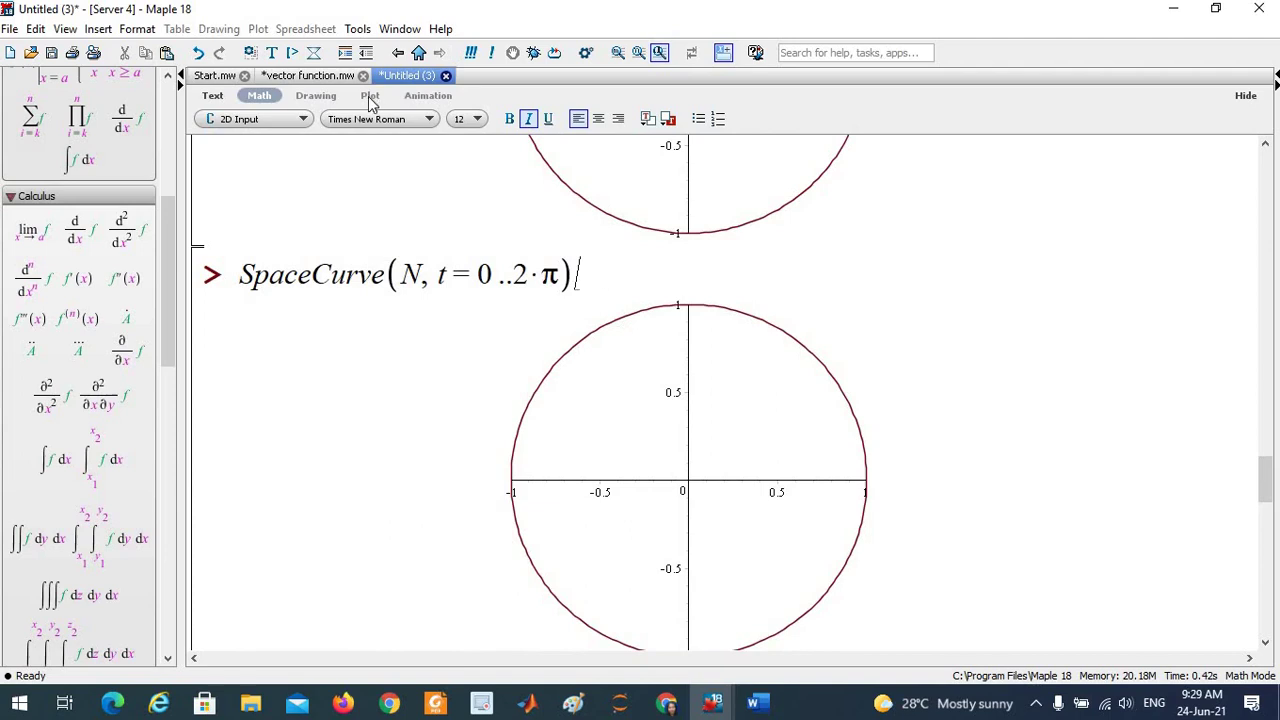
pyautogui.click(292, 52)
pyautogui.scroll(10, 1265, 535)
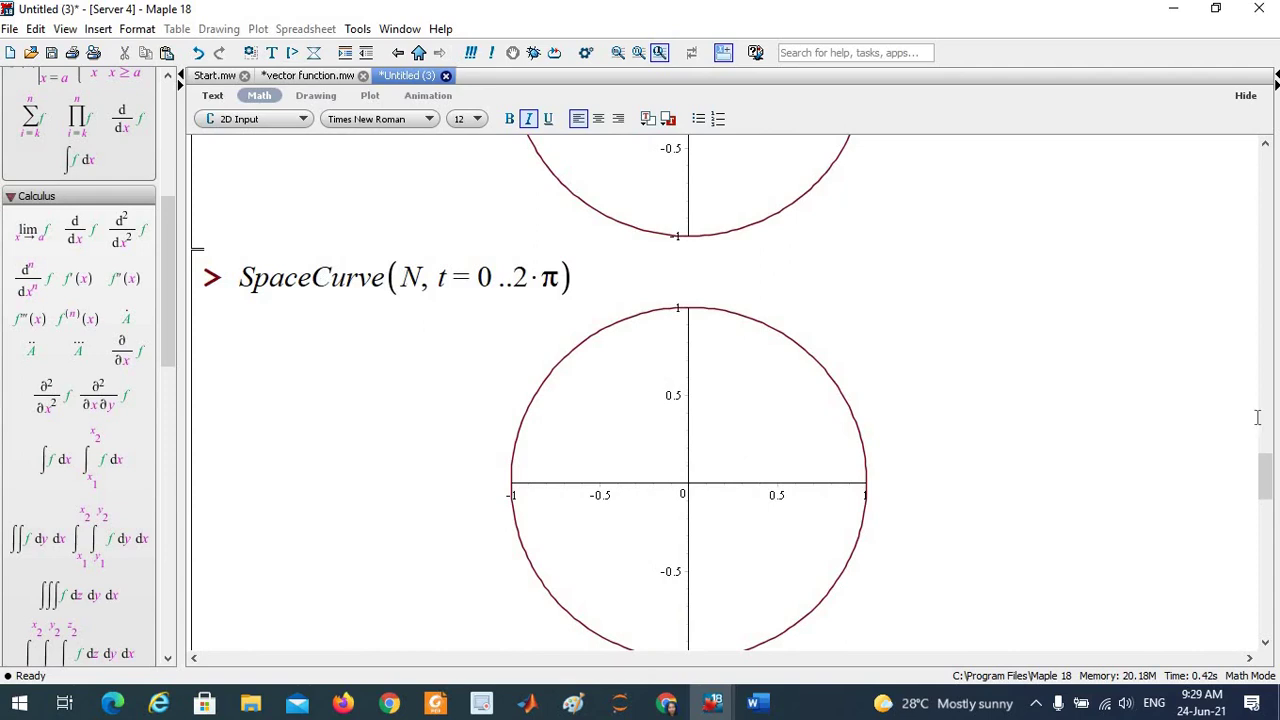
pyautogui.moveTo(1265, 470); pyautogui.dragTo(1252, 172)
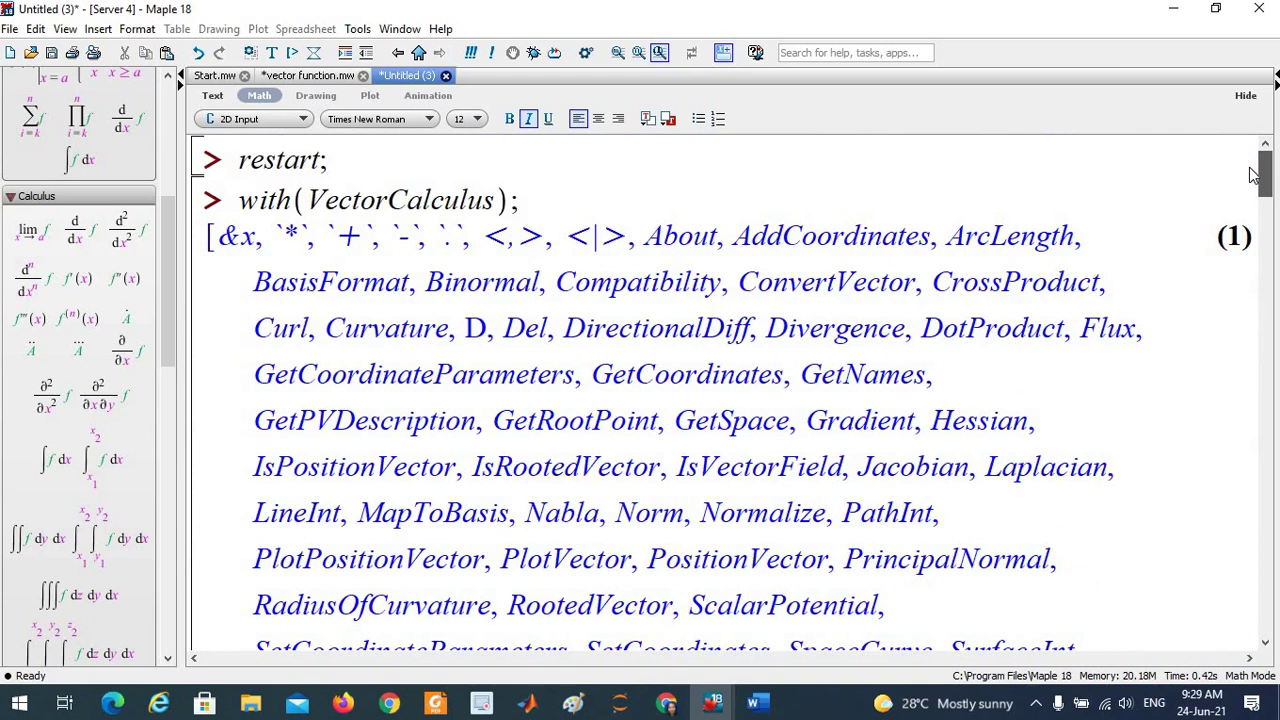
pyautogui.moveTo(1252, 176); pyautogui.dragTo(1257, 190)
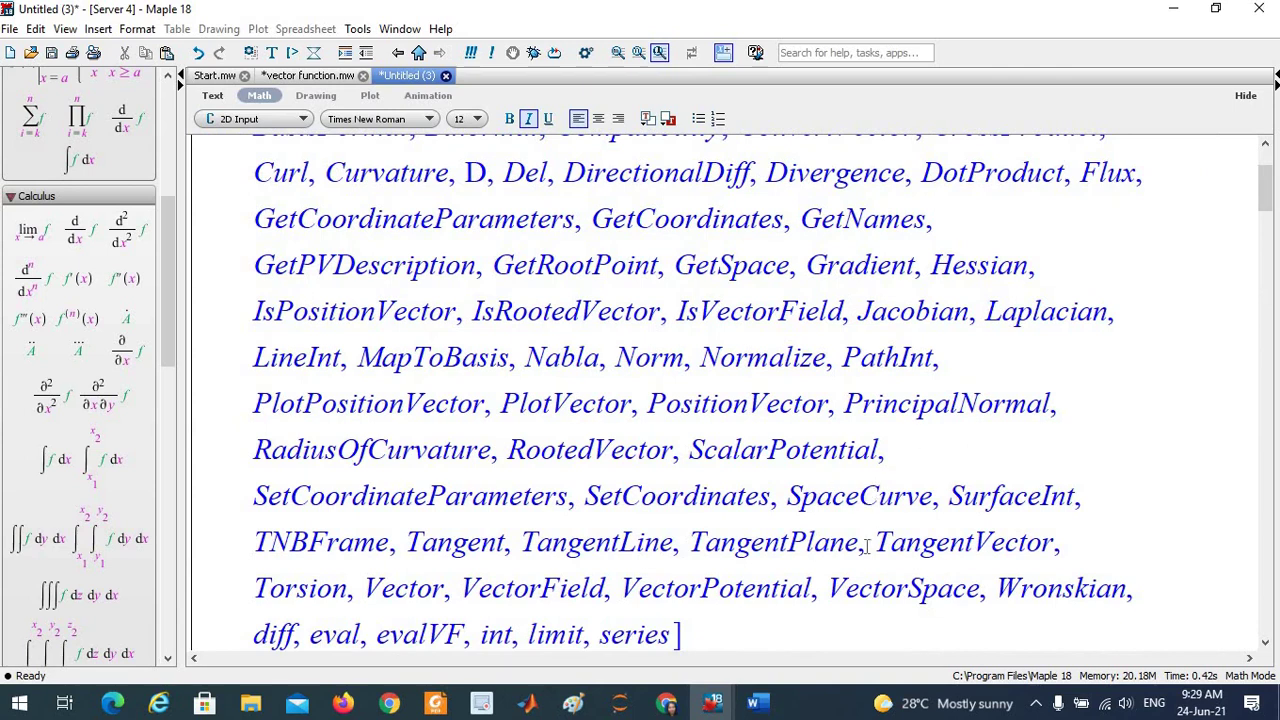
pyautogui.moveTo(1266, 187); pyautogui.dragTo(1222, 512)
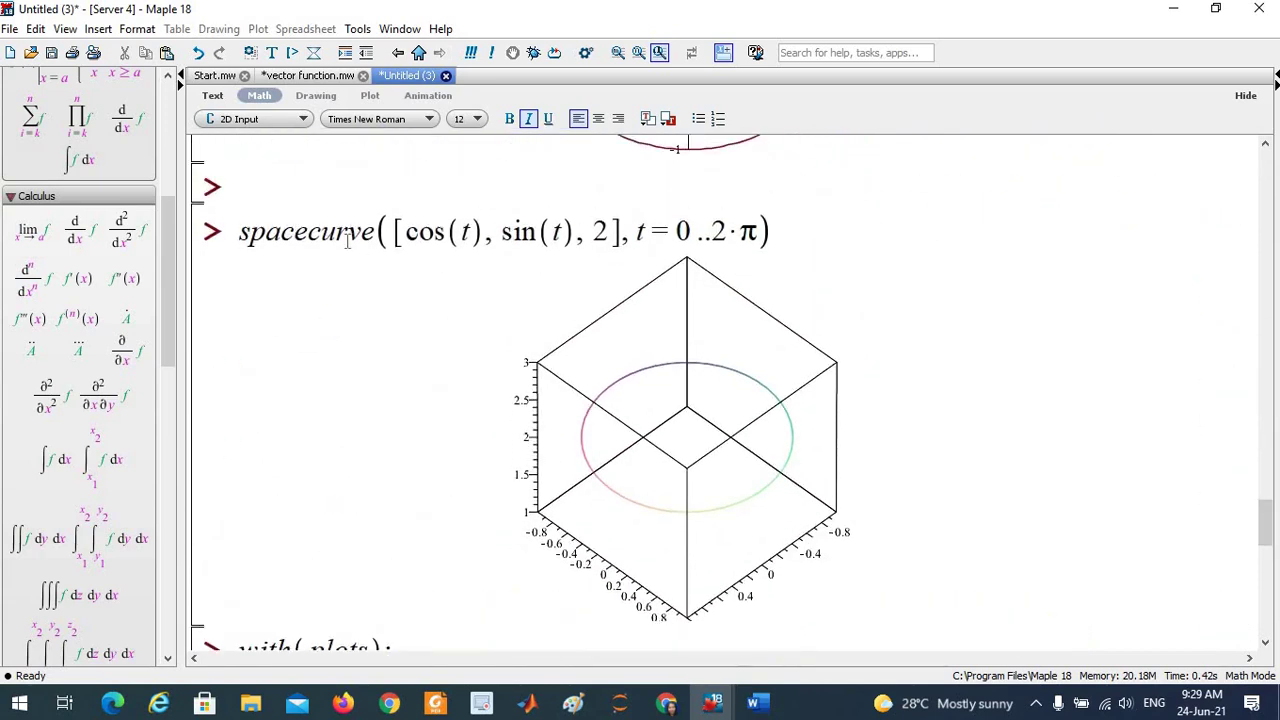
# Copy the spacecurve line, drop its z-component 2, and run it, getting an improper op error.
pyautogui.tripleClick(397, 232)
pyautogui.hotkey('ctrl', 'c')
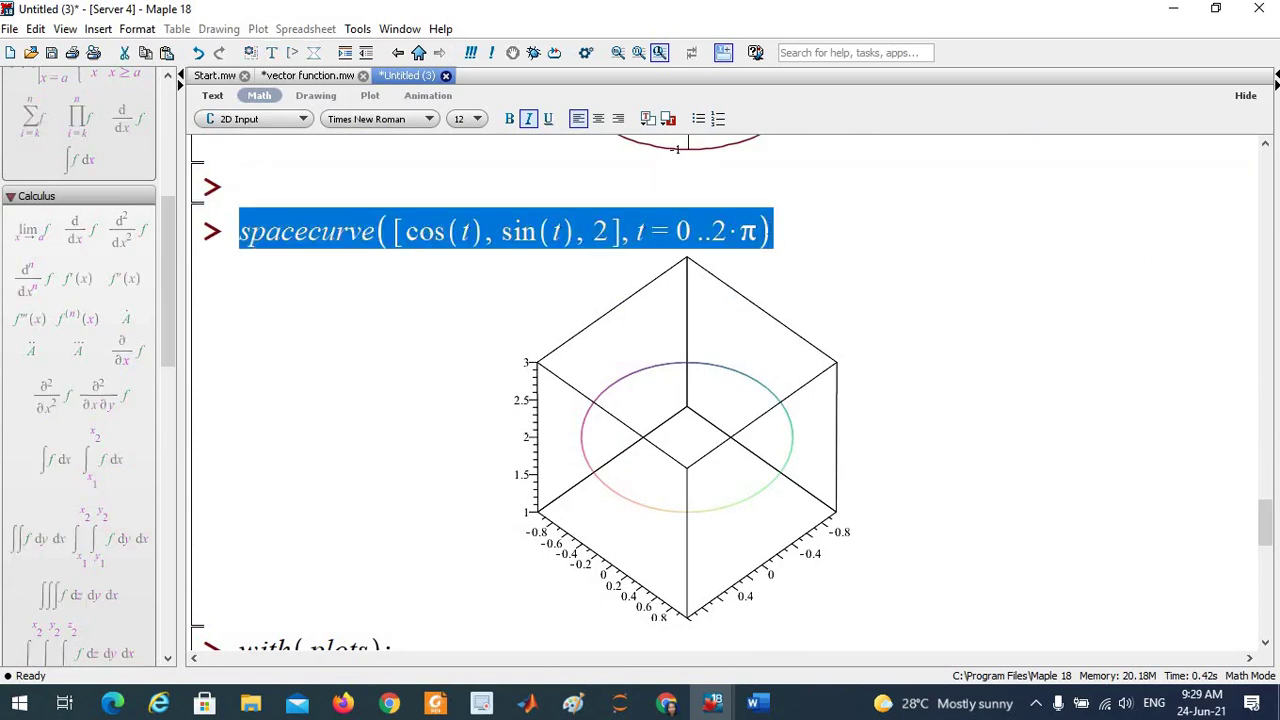
pyautogui.click(240, 190)
pyautogui.hotkey('ctrl', 'v')
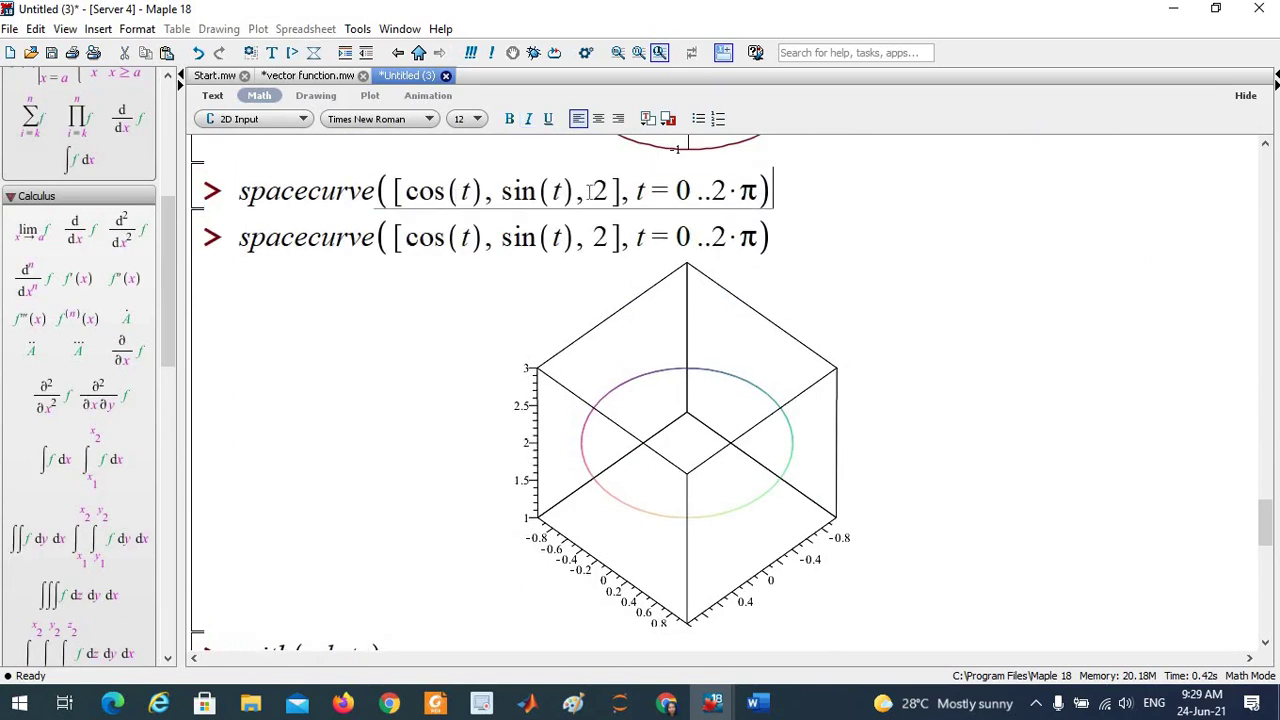
pyautogui.click(590, 192)
pyautogui.hotkey('shift', 'Left')
pyautogui.hotkey('shift', 'Left')
pyautogui.hotkey('shift', 'Left')
pyautogui.press('BackSpace')
pyautogui.press('Delete')
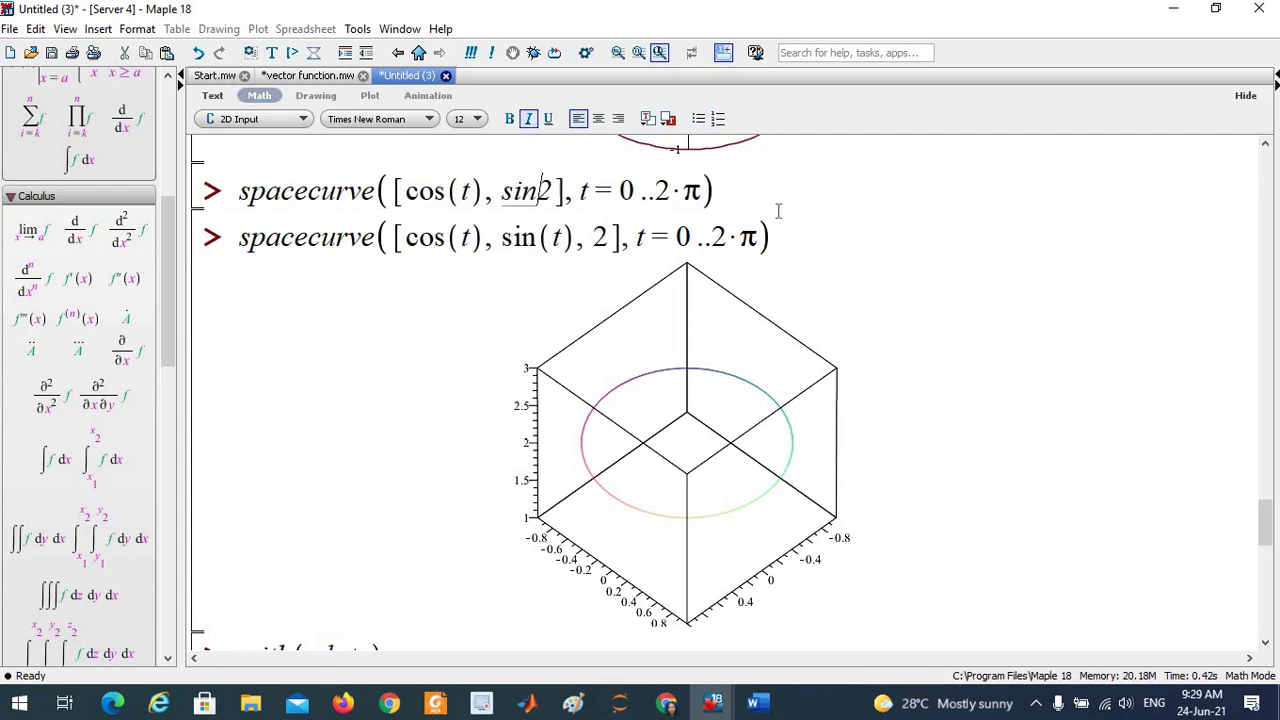
pyautogui.press('Delete')
pyautogui.write('(t)')
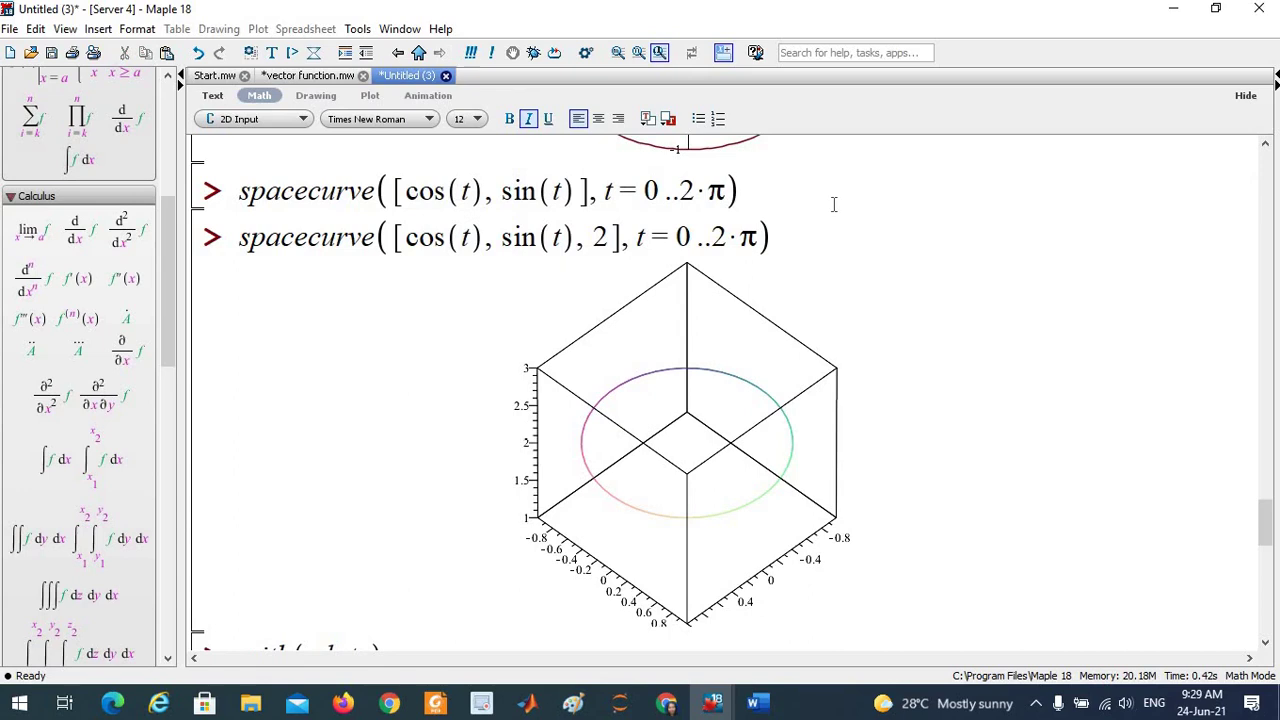
pyautogui.press('Return')
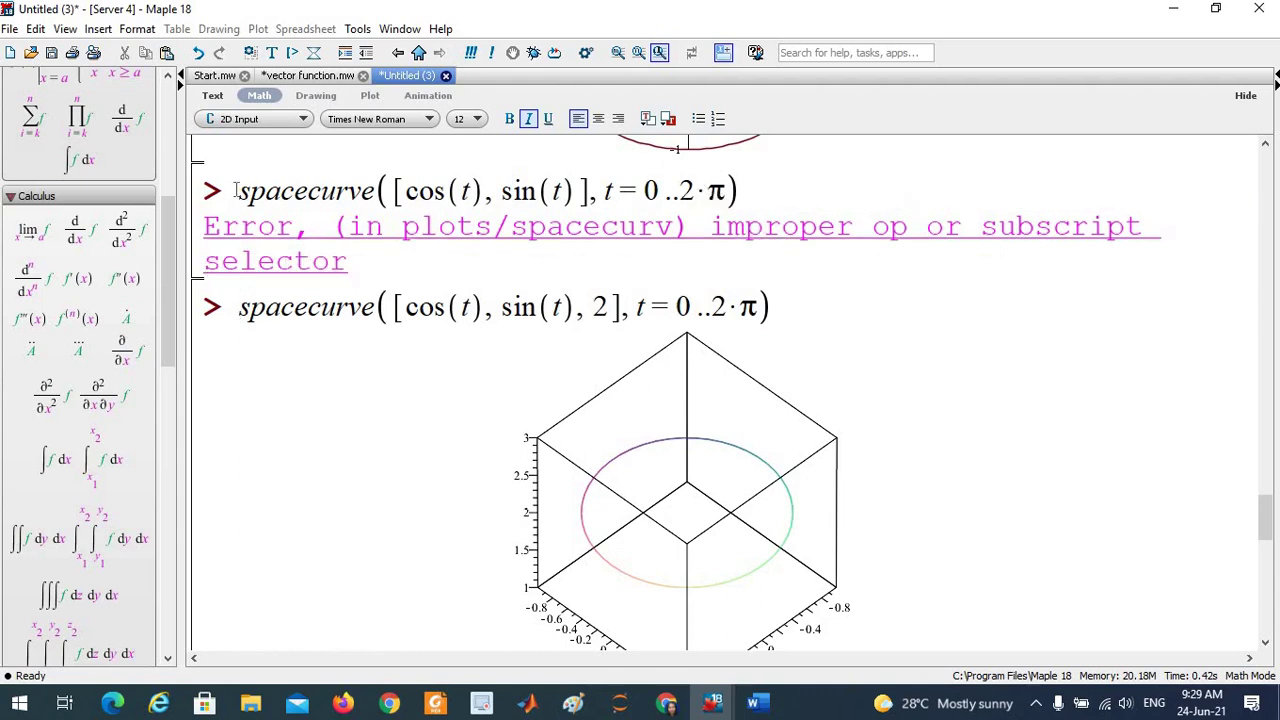
pyautogui.moveTo(240, 191); pyautogui.dragTo(350, 187)
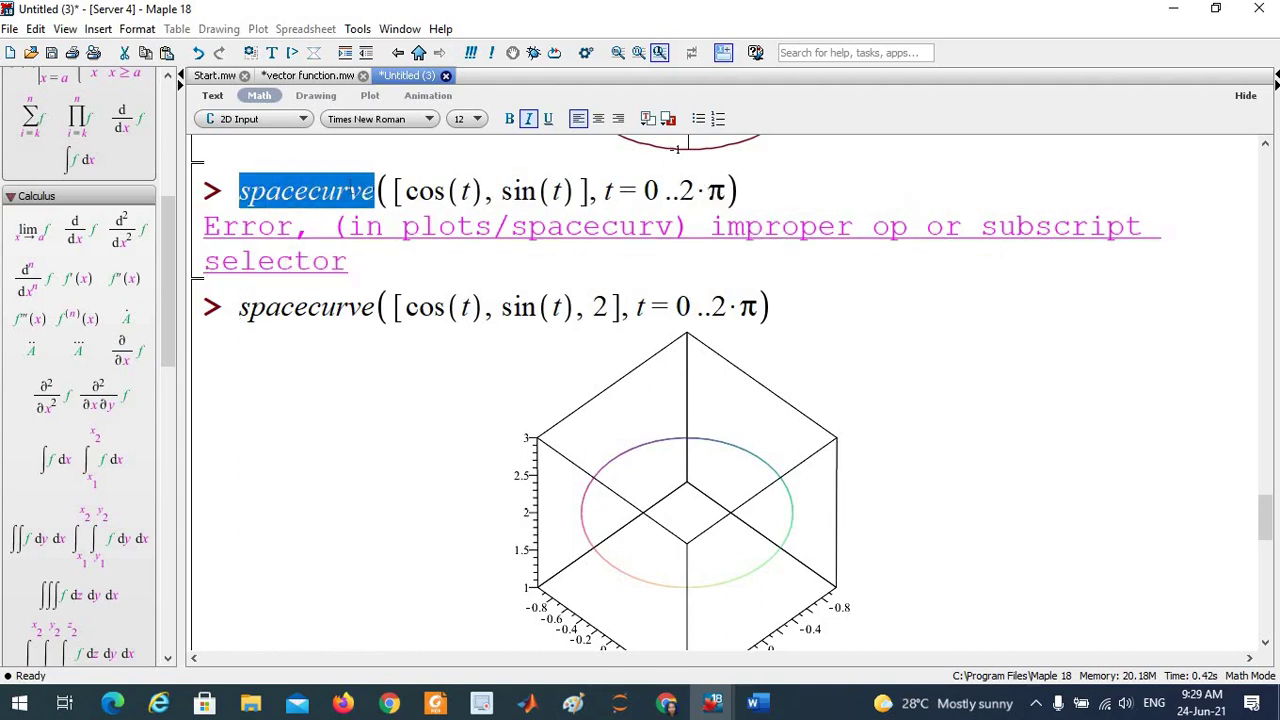
# Change spacecurve to plot to draw cos(t) and sin(t) waves over 0..2π, then add a new execution group.
pyautogui.write('plot')
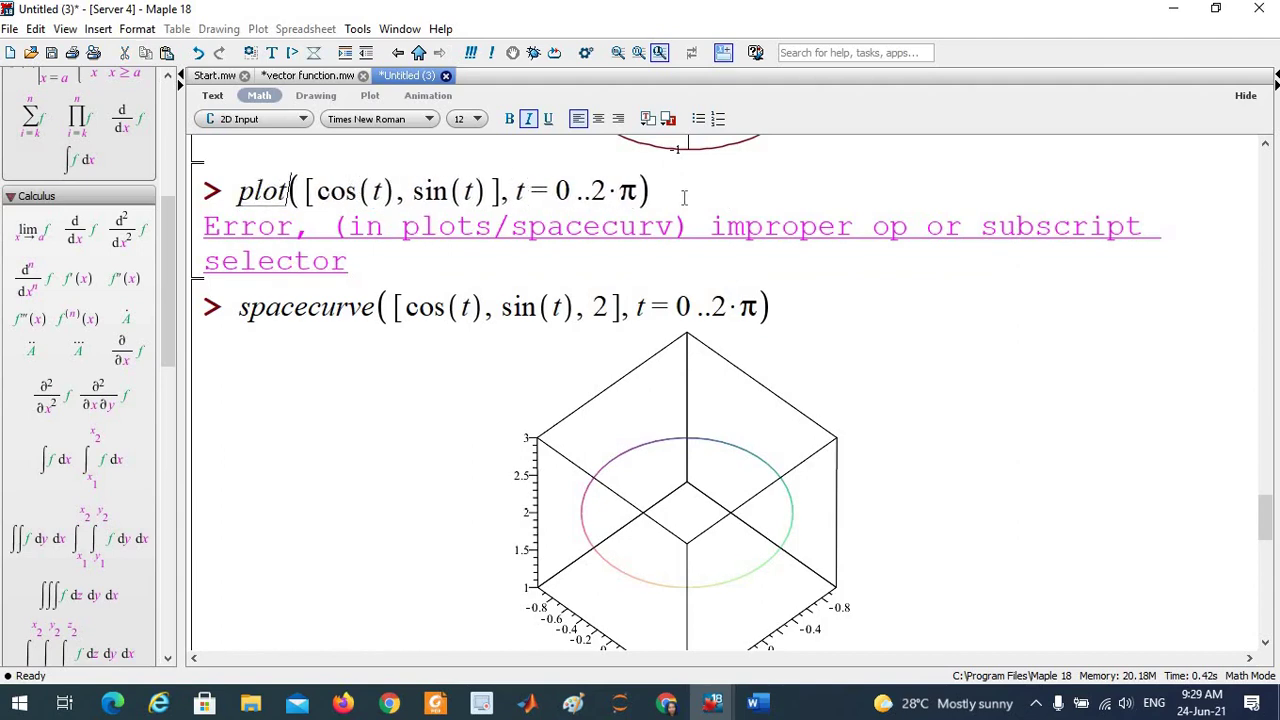
pyautogui.click(668, 196)
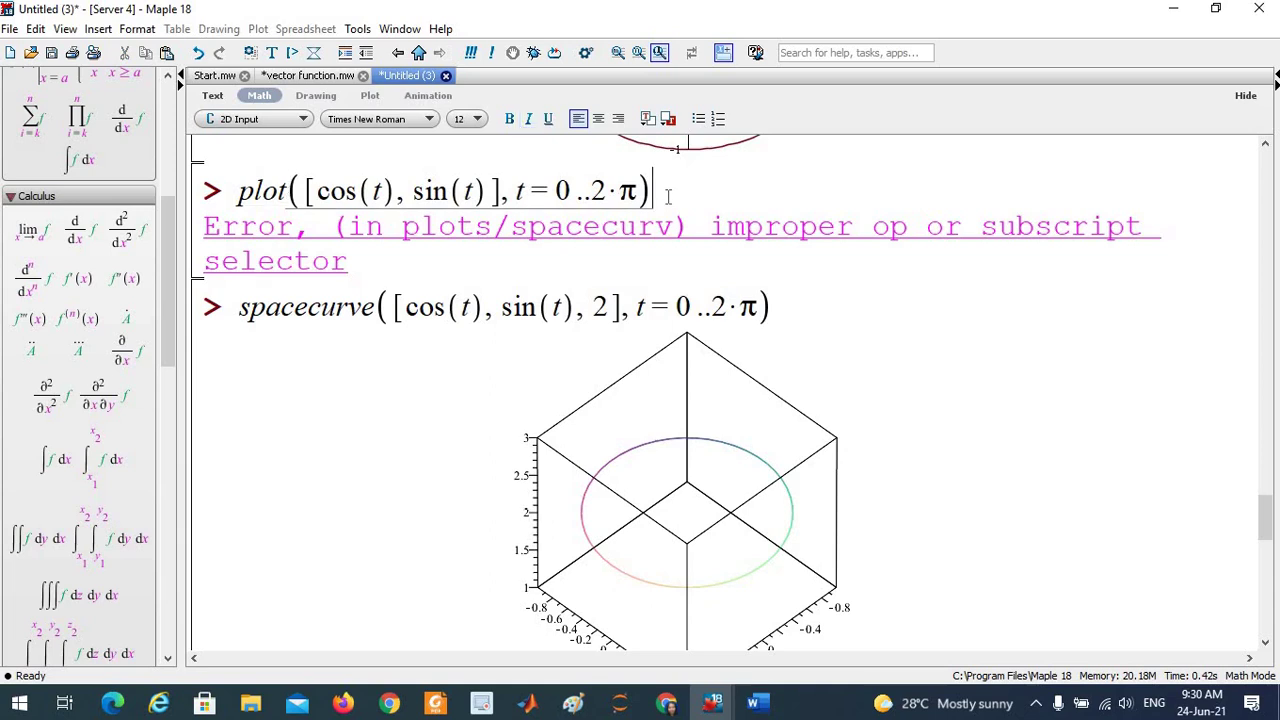
pyautogui.press('Return')
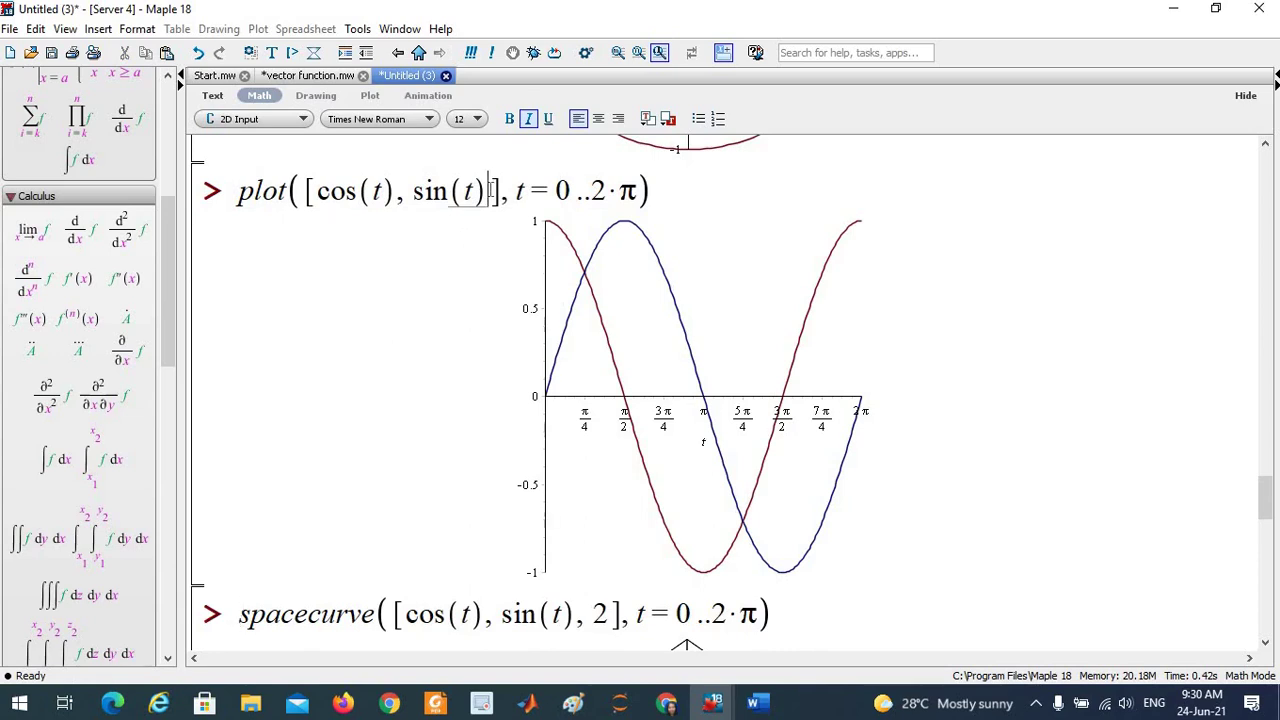
pyautogui.moveTo(491, 190); pyautogui.dragTo(652, 191)
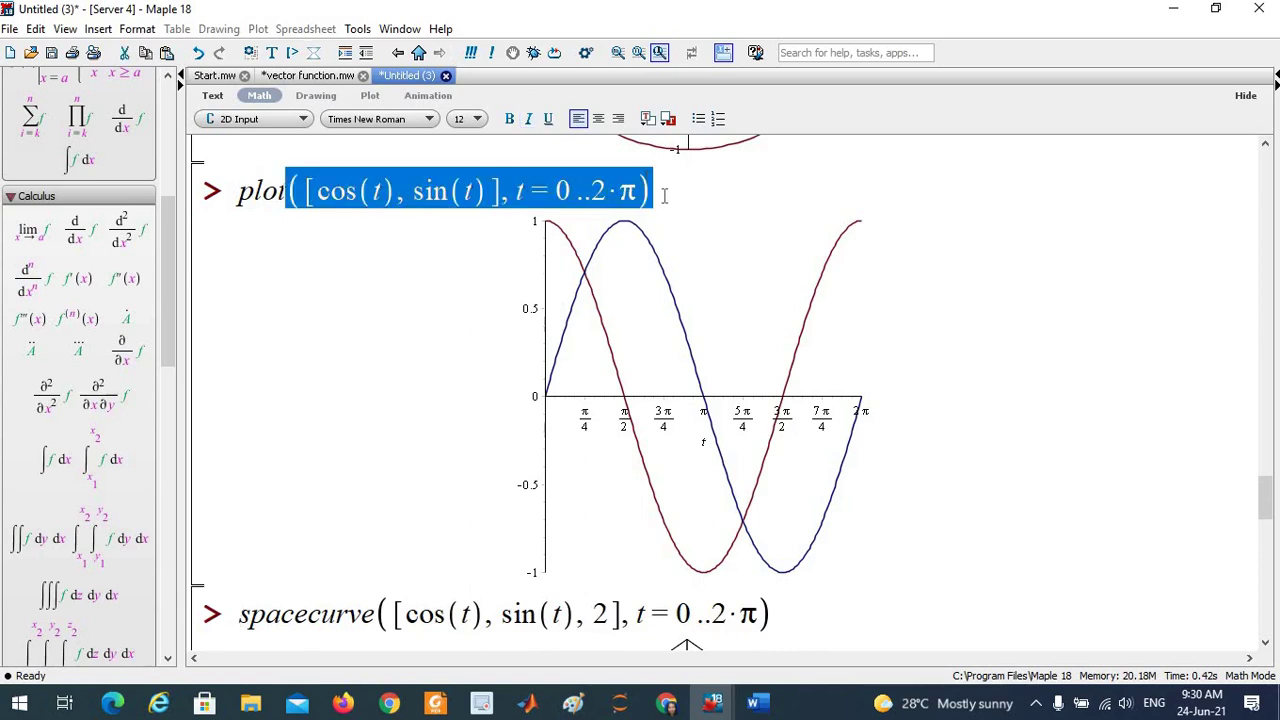
pyautogui.click(238, 200)
pyautogui.hotkey('ctrl', 'j')
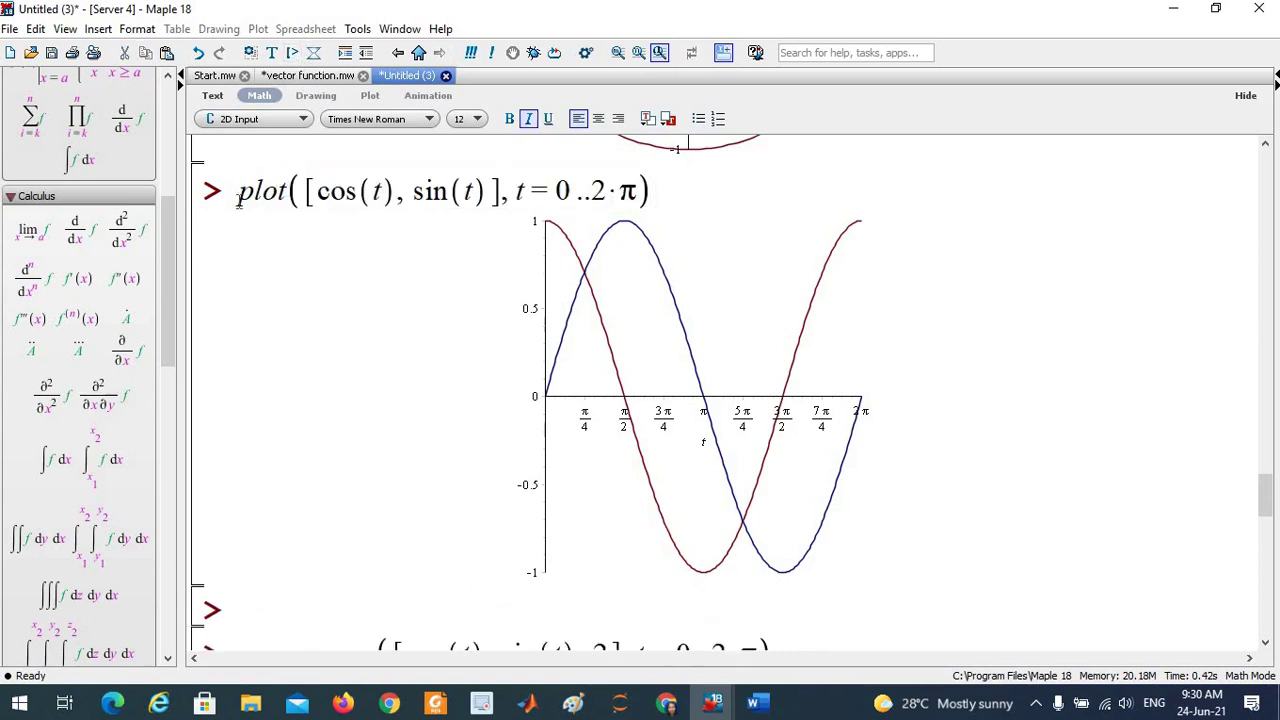
# Paste a copy of the plot line and move the bracket after 2·π to plot the parametric unit circle.
pyautogui.moveTo(238, 200); pyautogui.dragTo(603, 205)
pyautogui.hotkey('ctrl', 'c')
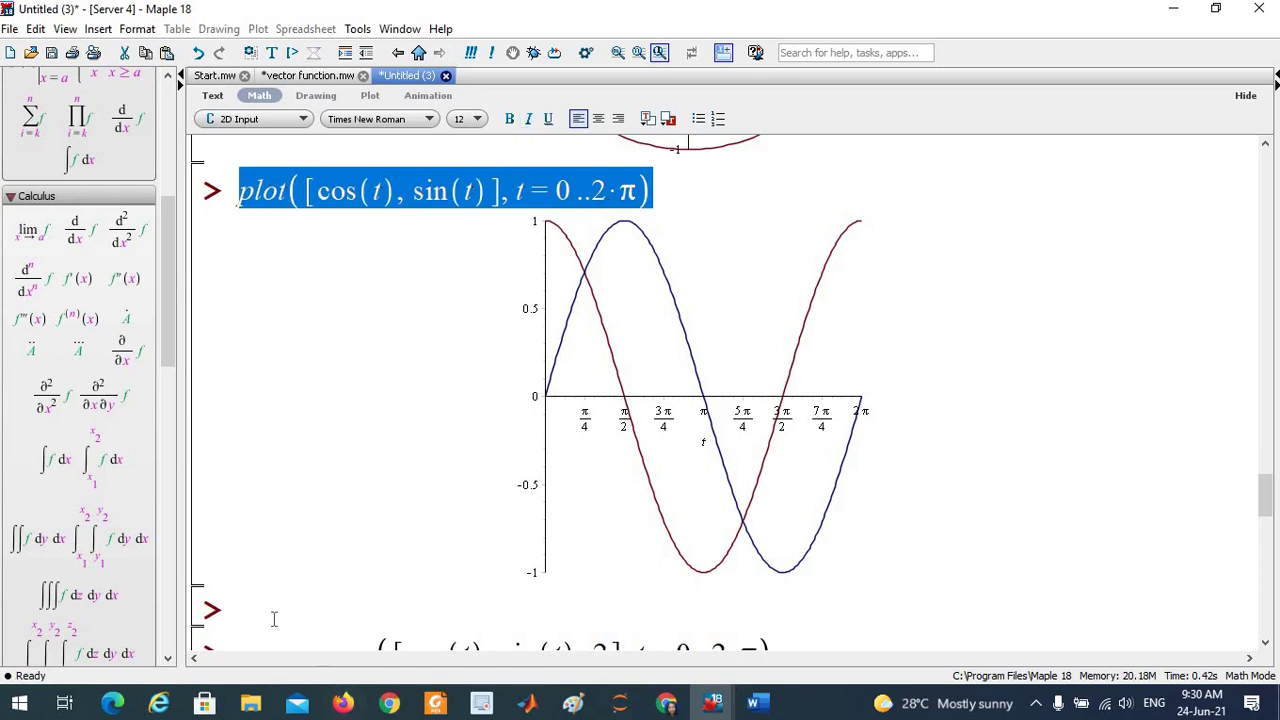
pyautogui.click(270, 612)
pyautogui.hotkey('ctrl', 'v')
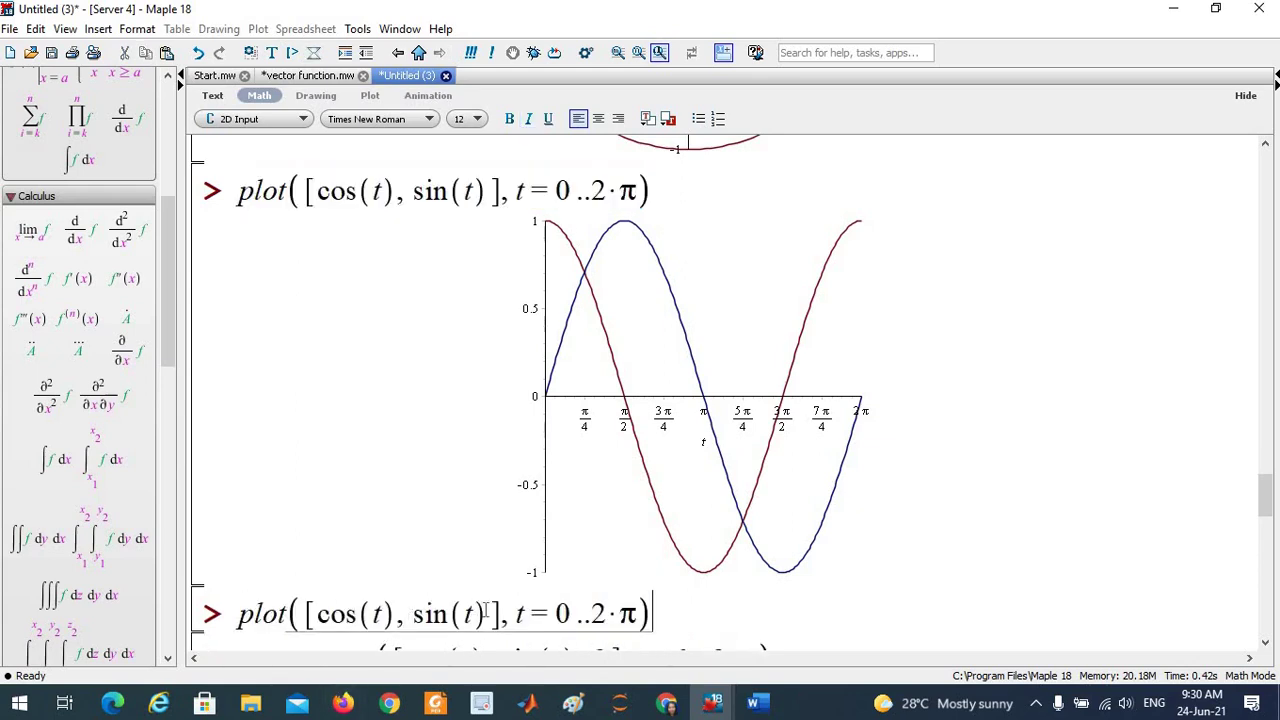
pyautogui.moveTo(449, 612); pyautogui.dragTo(493, 612)
pyautogui.click(492, 601)
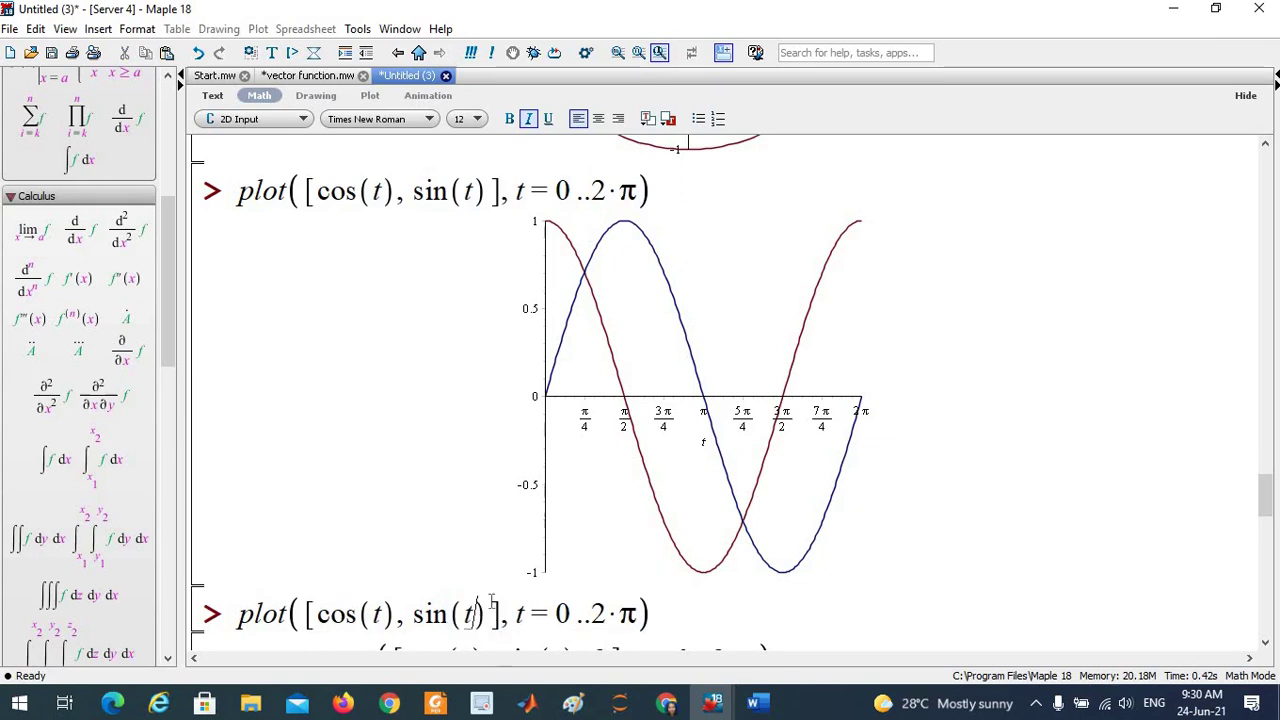
pyautogui.hotkey('shift', 'Home')
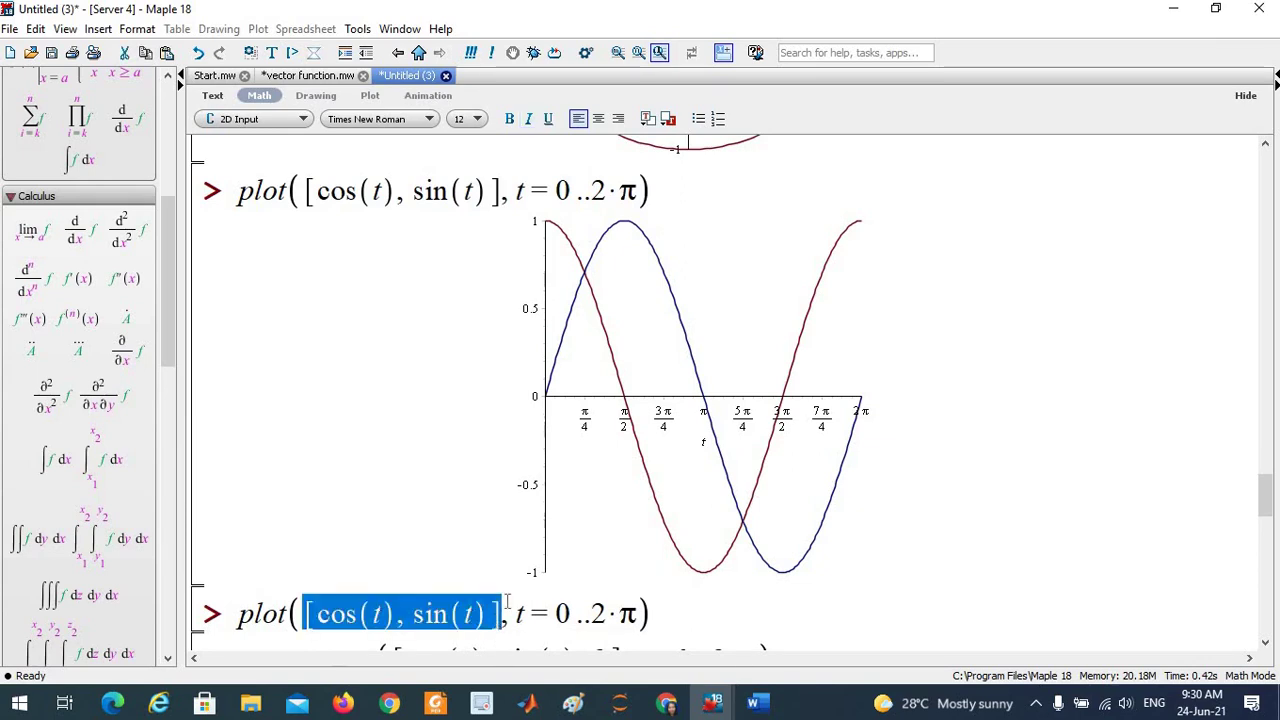
pyautogui.click(507, 600)
pyautogui.press('Delete')
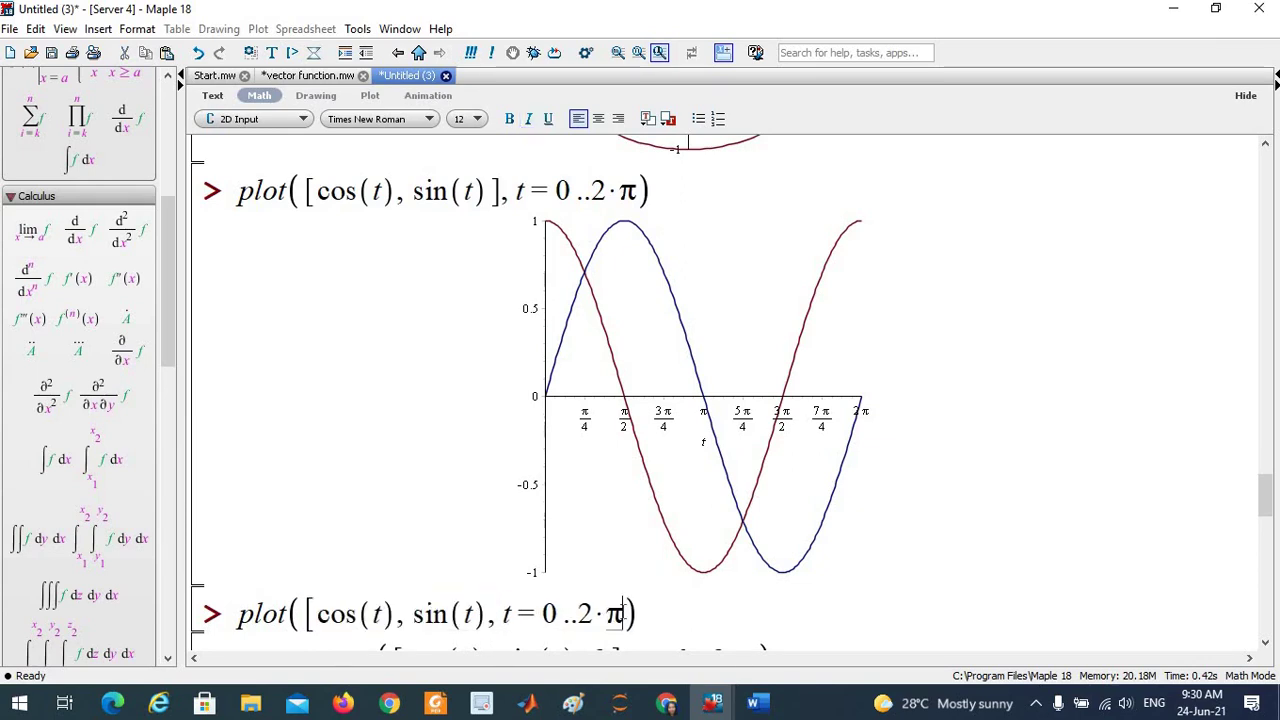
pyautogui.write(']')
pyautogui.click(661, 614)
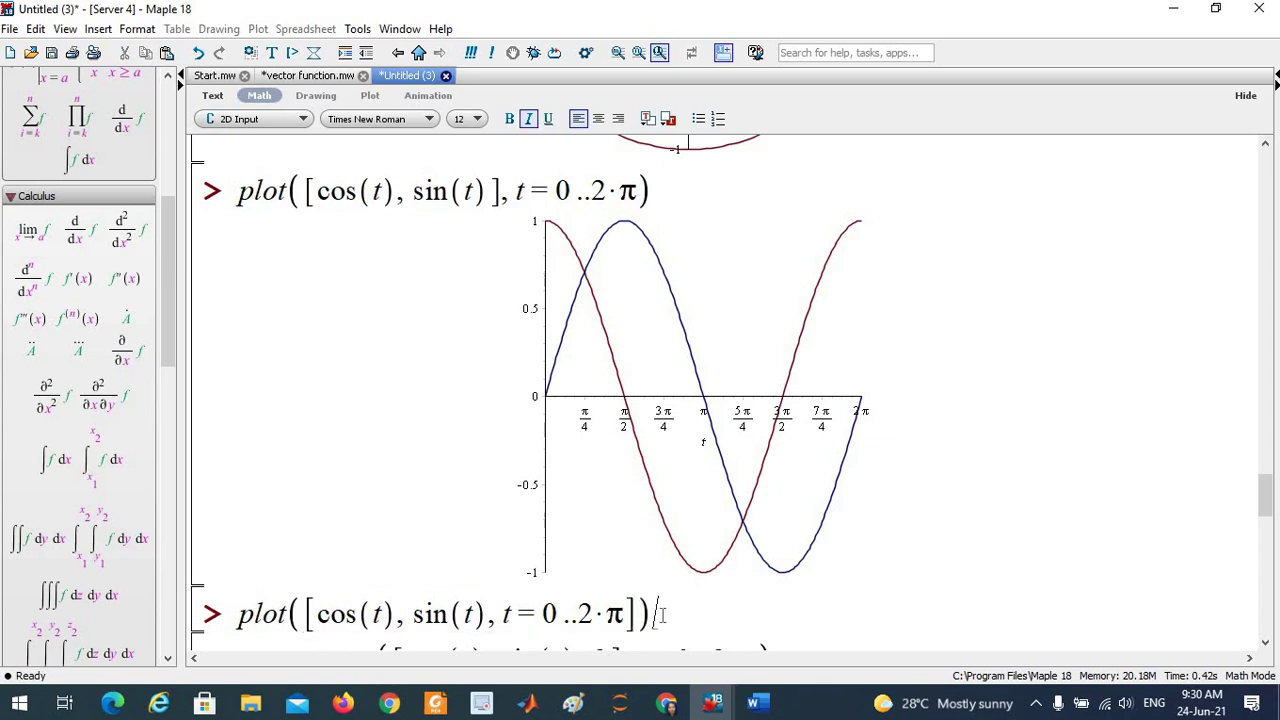
pyautogui.press('Return')
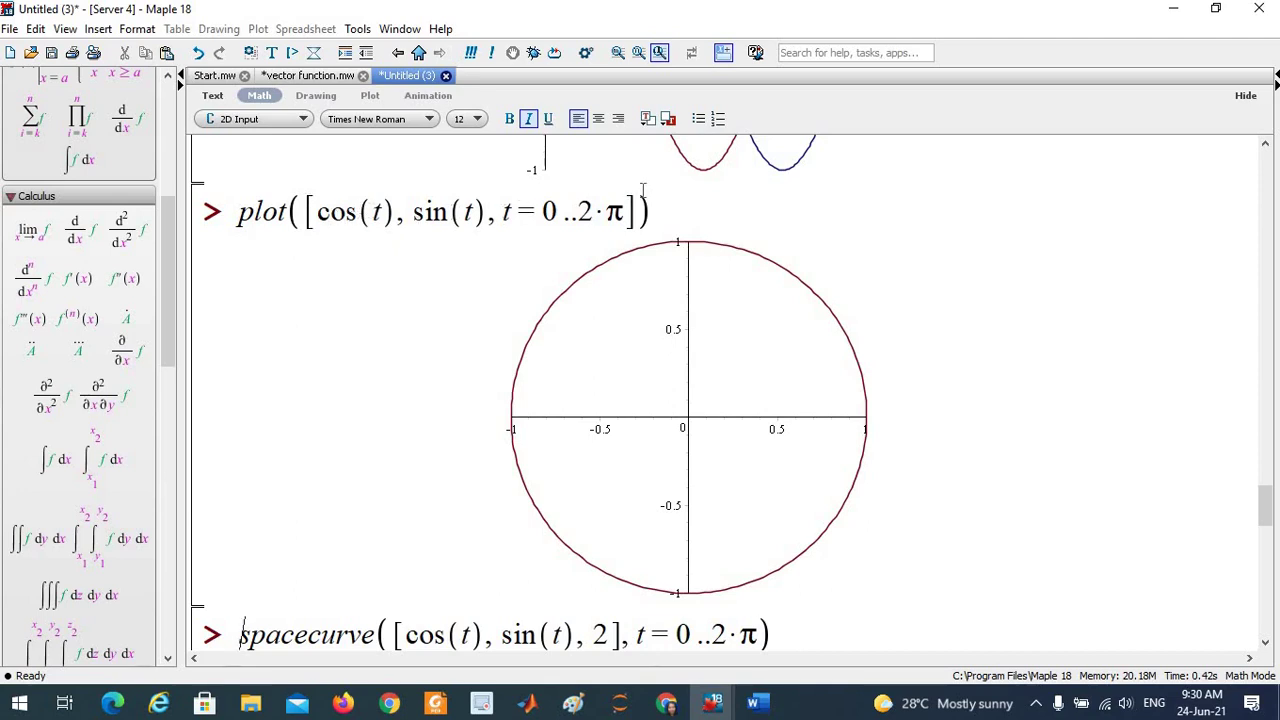
pyautogui.scroll(5, 1270, 510)
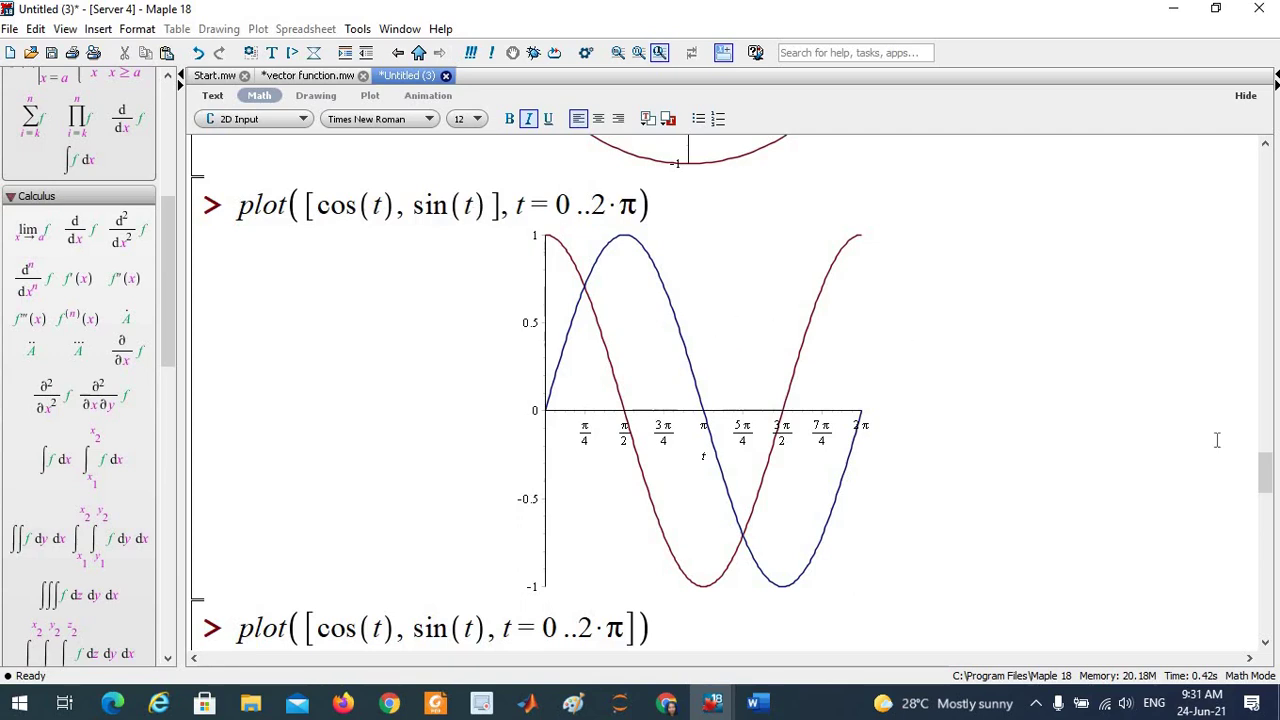
pyautogui.moveTo(1268, 474); pyautogui.dragTo(1270, 509)
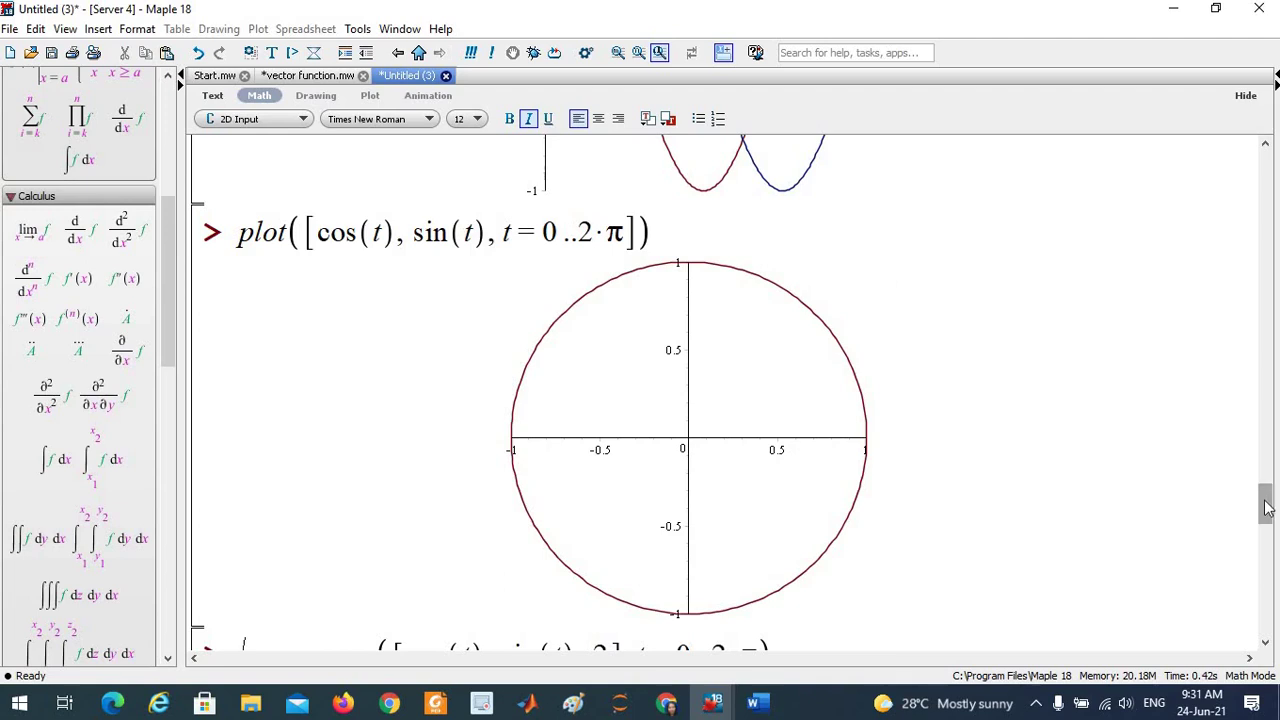
pyautogui.moveTo(1265, 506); pyautogui.dragTo(1265, 530)
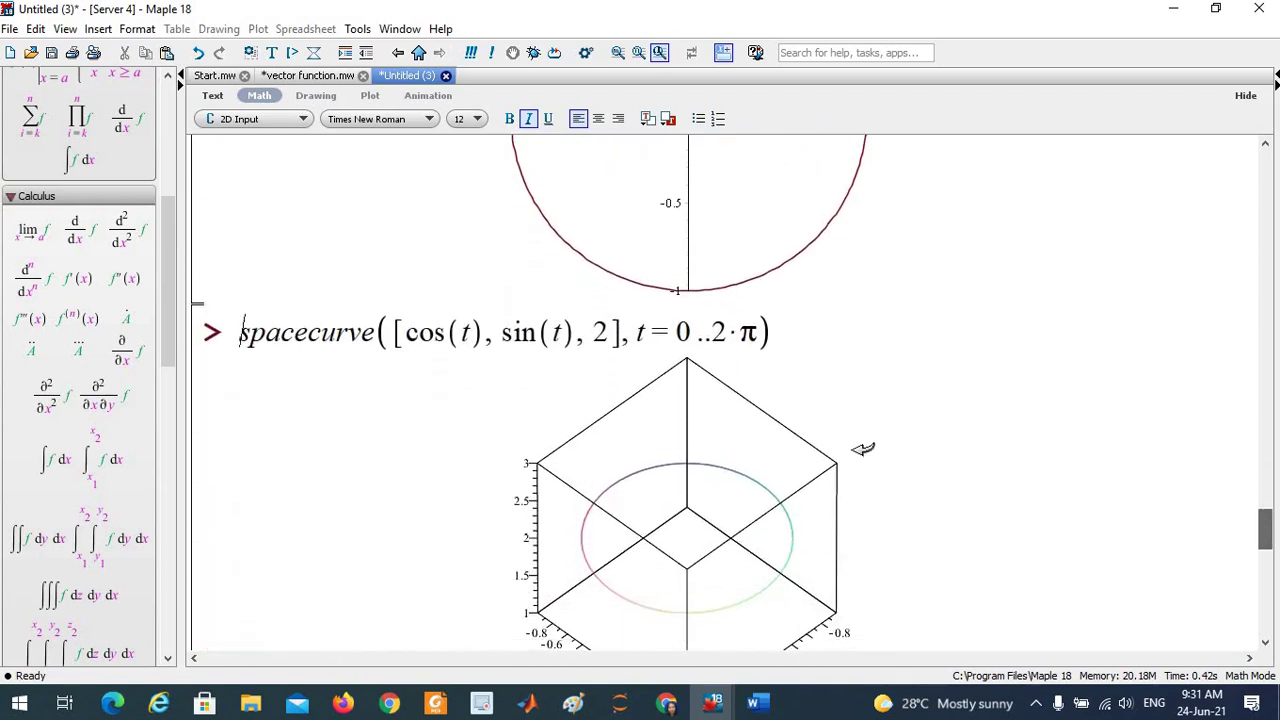